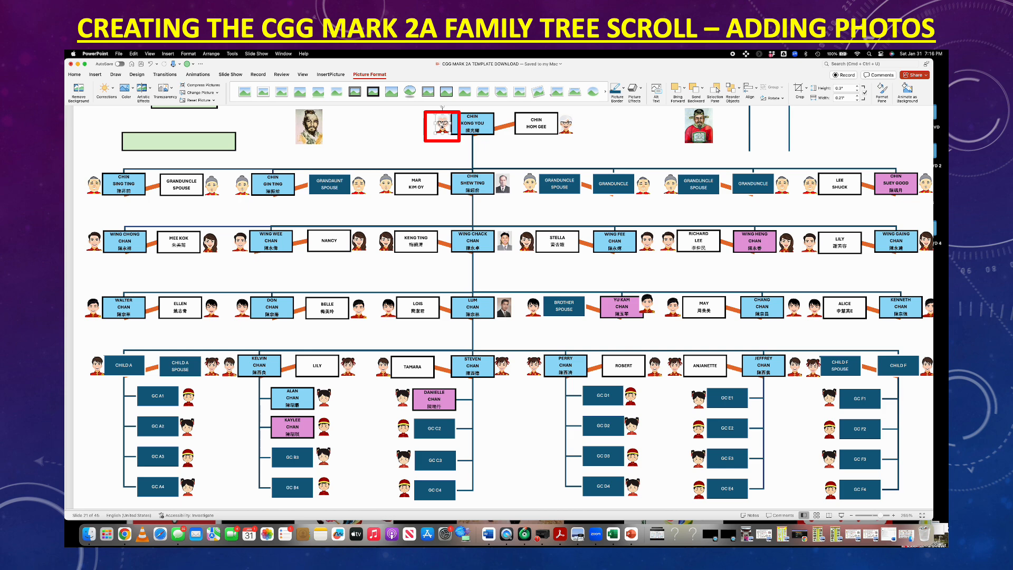
# Replace the icon beside the husband's blue box in the top couple with B3.jpg from the CHINESE SCROLLS ICONS folder
pyautogui.click(216, 93)
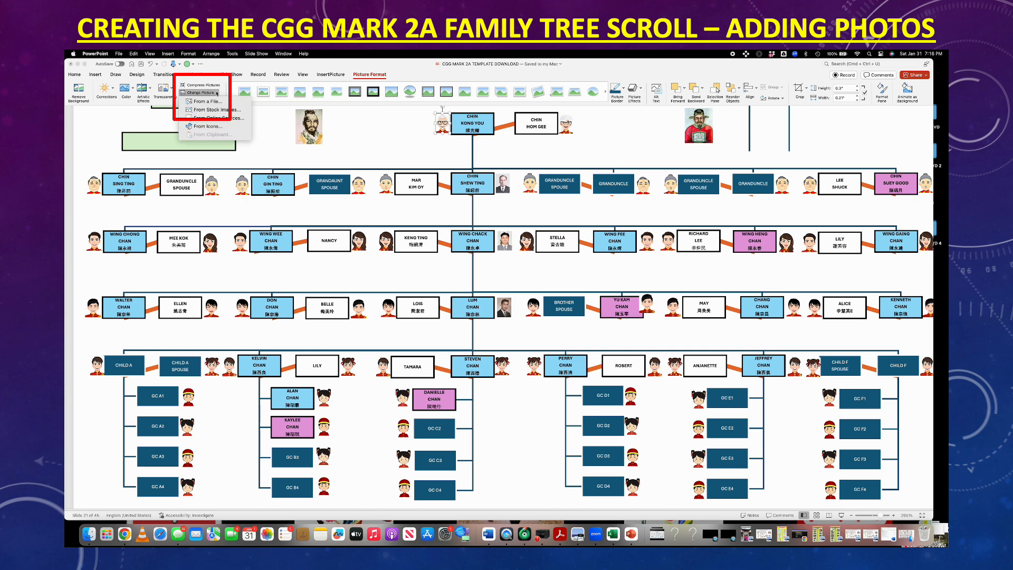
pyautogui.click(213, 100)
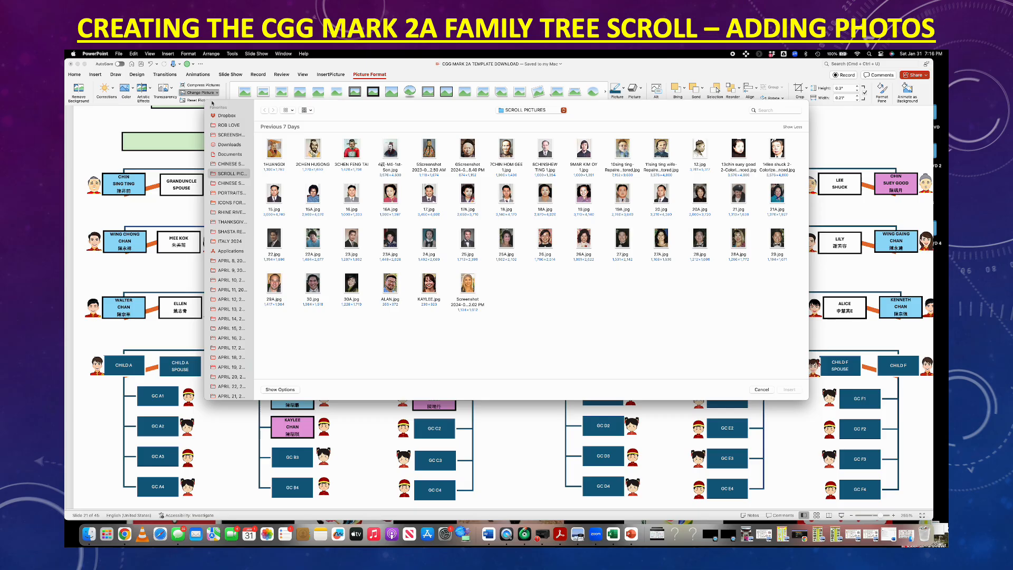
pyautogui.click(232, 184)
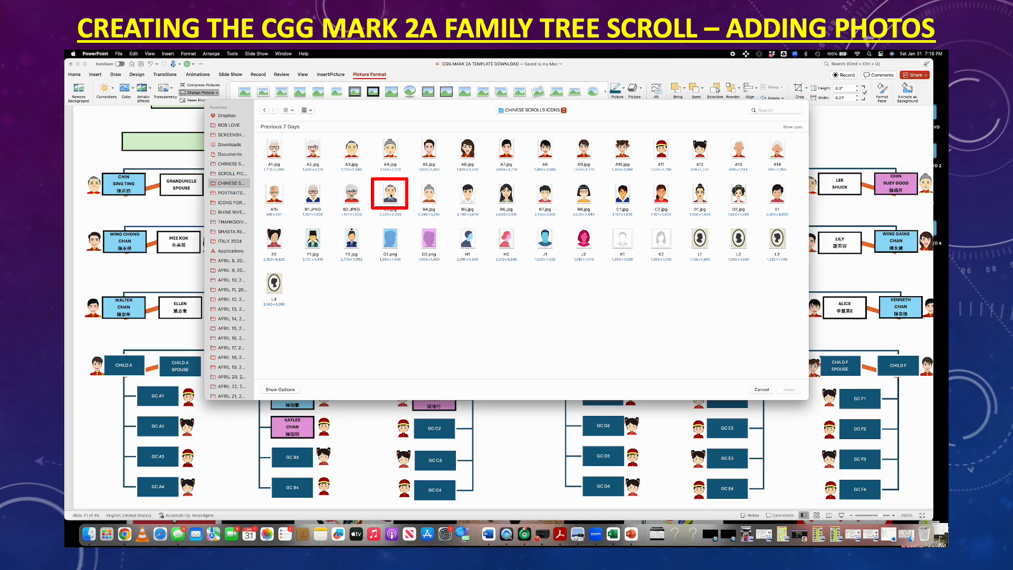
pyautogui.click(391, 197)
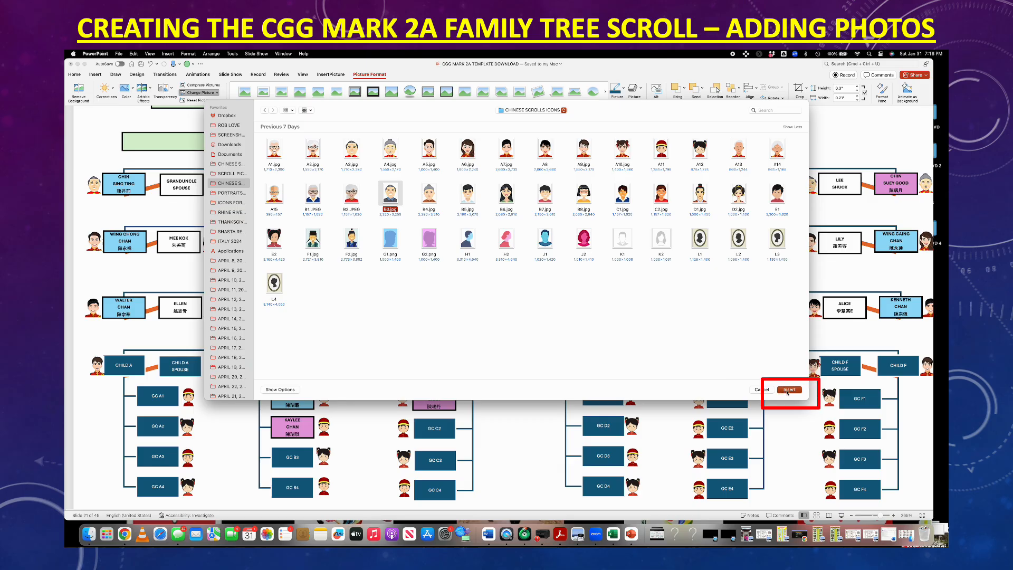
pyautogui.click(788, 389)
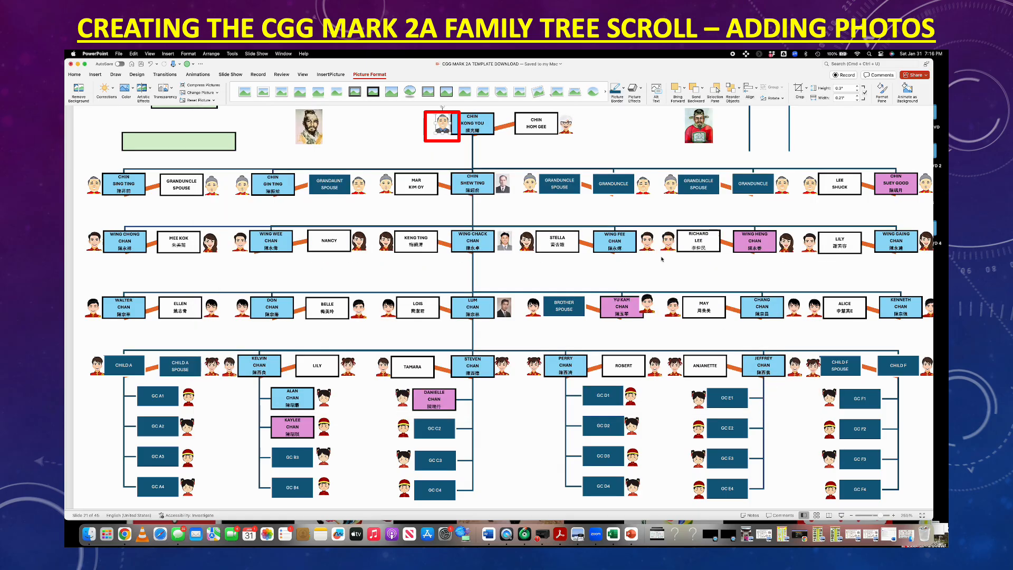
# Replace the icon beside the wife's box in the top couple with B4.jpg from the CHINESE SCROLLS ICONS folder
pyautogui.click(564, 126)
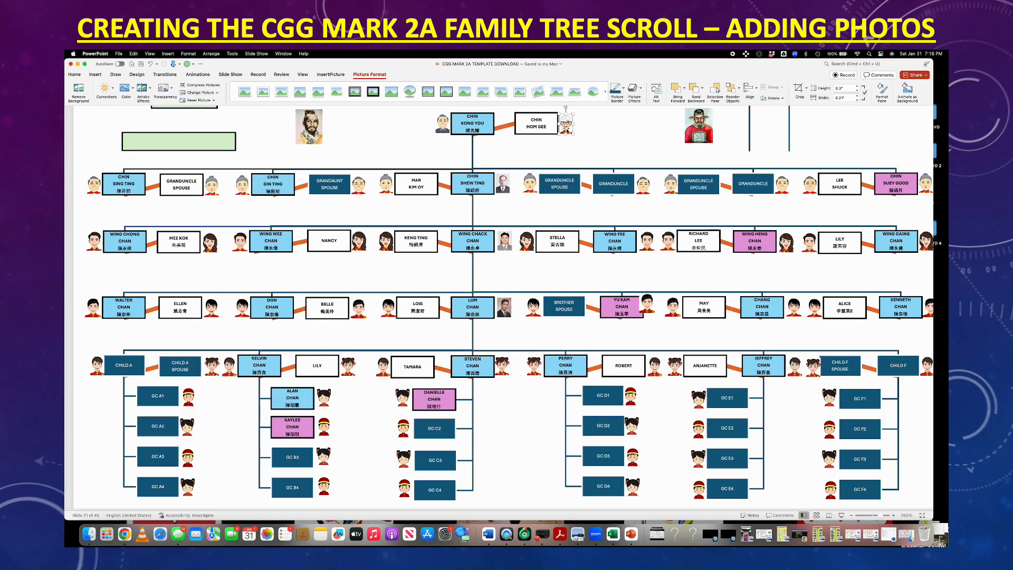
pyautogui.click(218, 94)
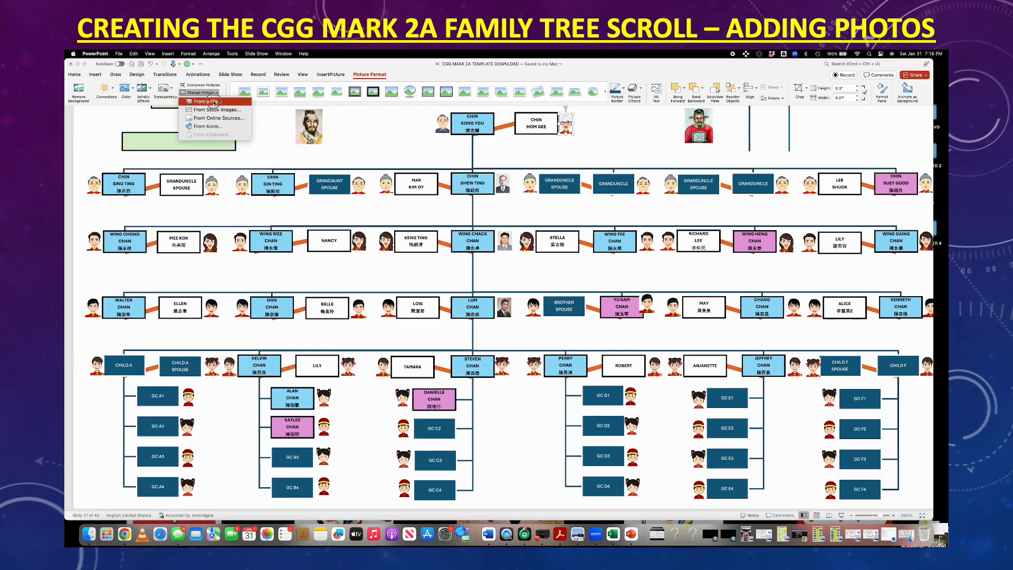
pyautogui.click(214, 103)
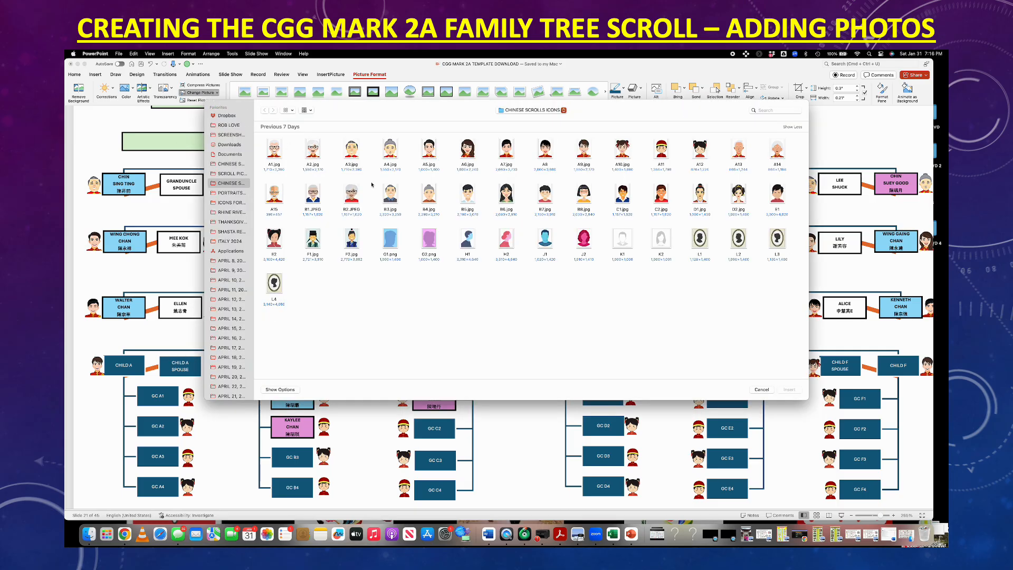
pyautogui.click(430, 194)
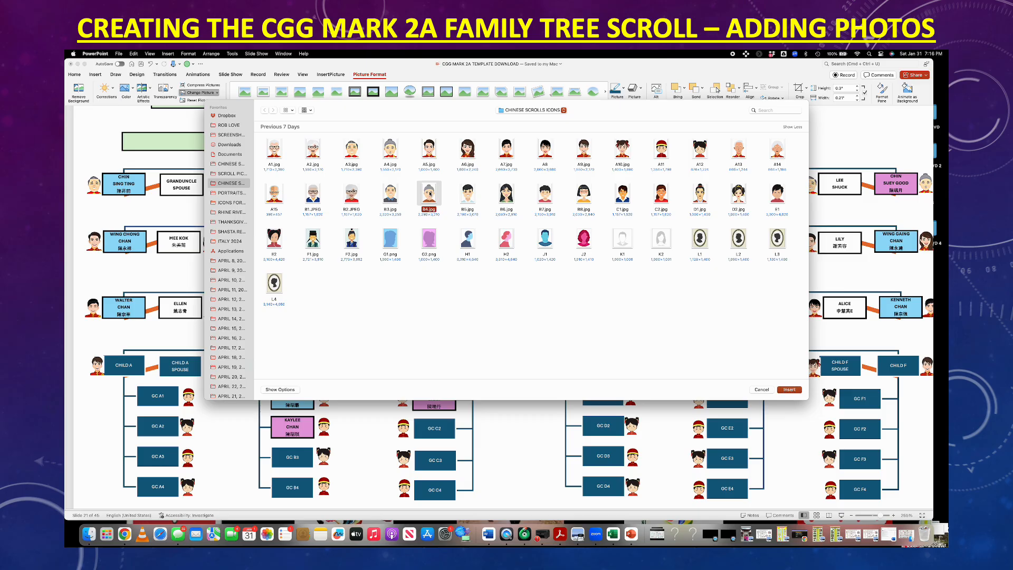
pyautogui.click(788, 391)
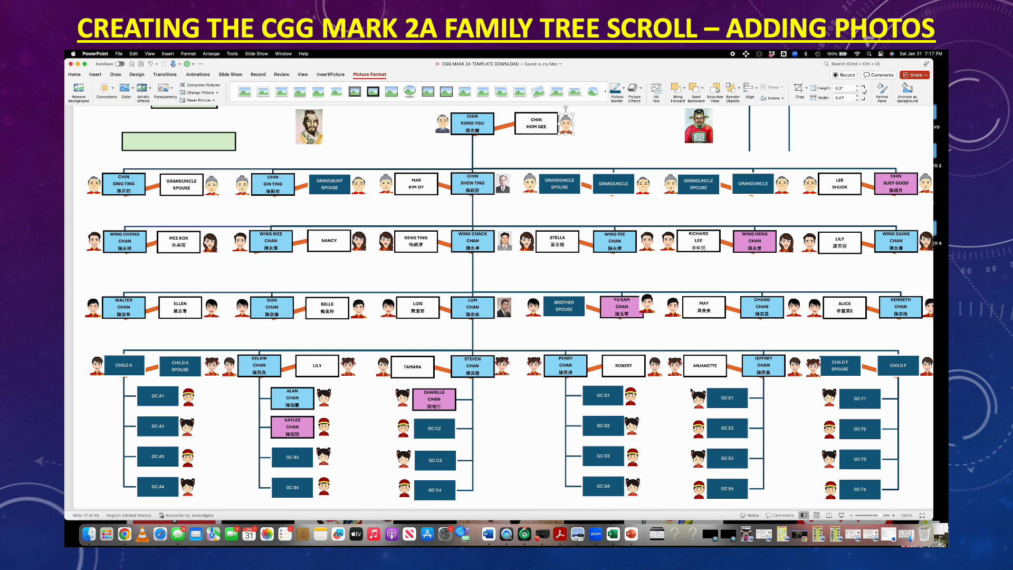
pyautogui.click(526, 416)
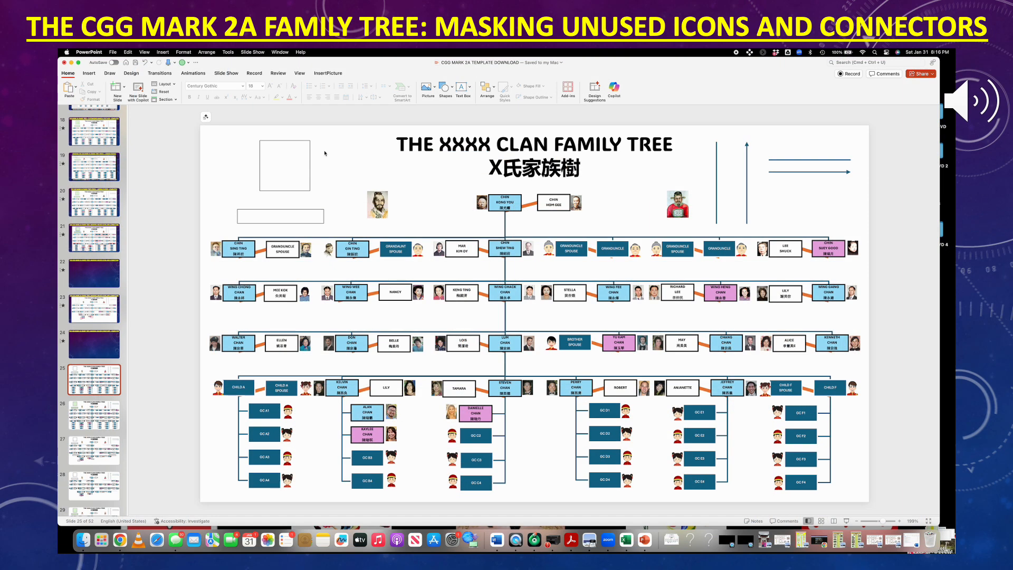
# Duplicate the blank square and fit the copy over the unused GRANDAUNT SPOUSE box and icon in the second generation
pyautogui.click(297, 159)
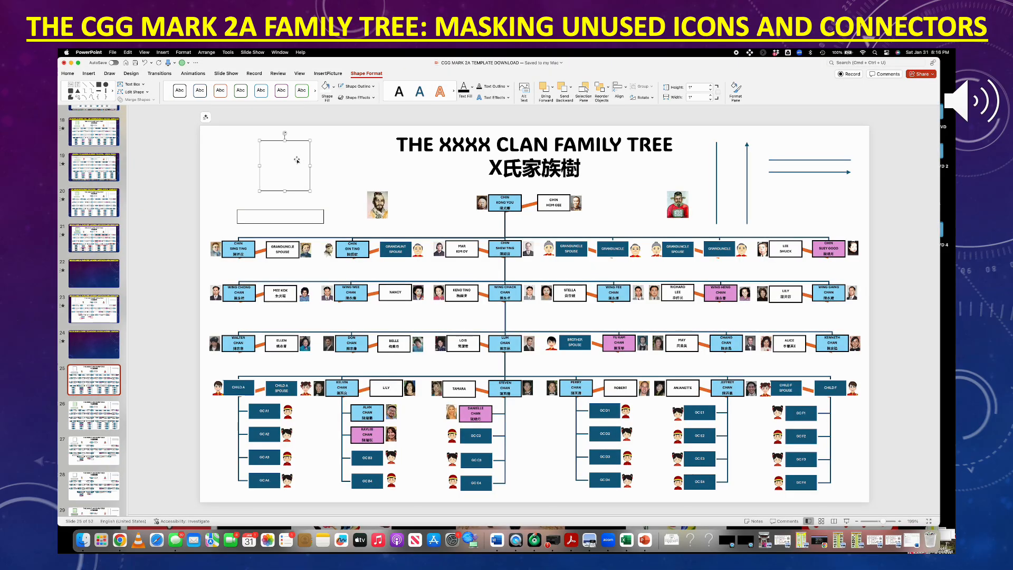
pyautogui.click(69, 76)
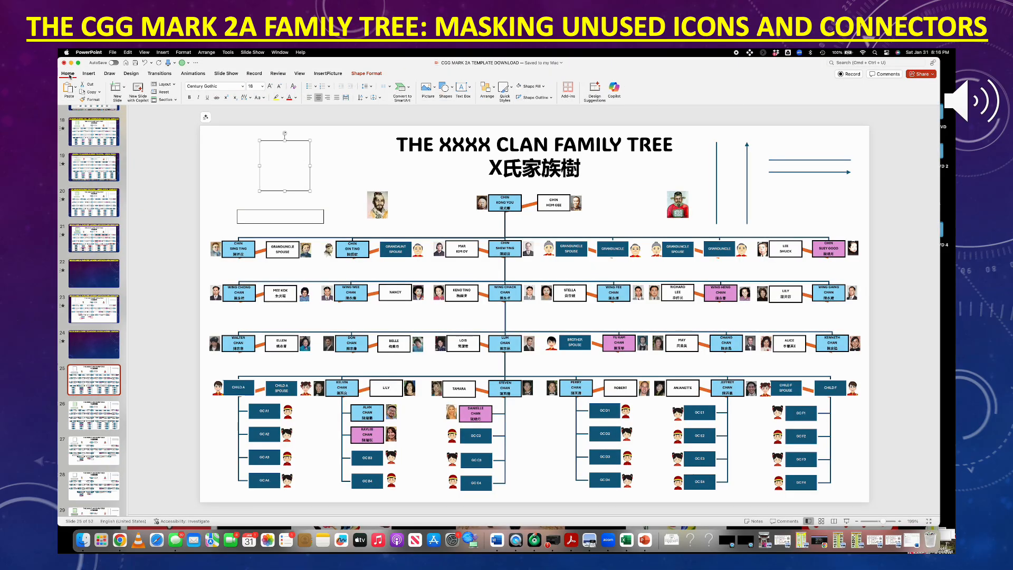
pyautogui.click(99, 92)
pyautogui.click(103, 109)
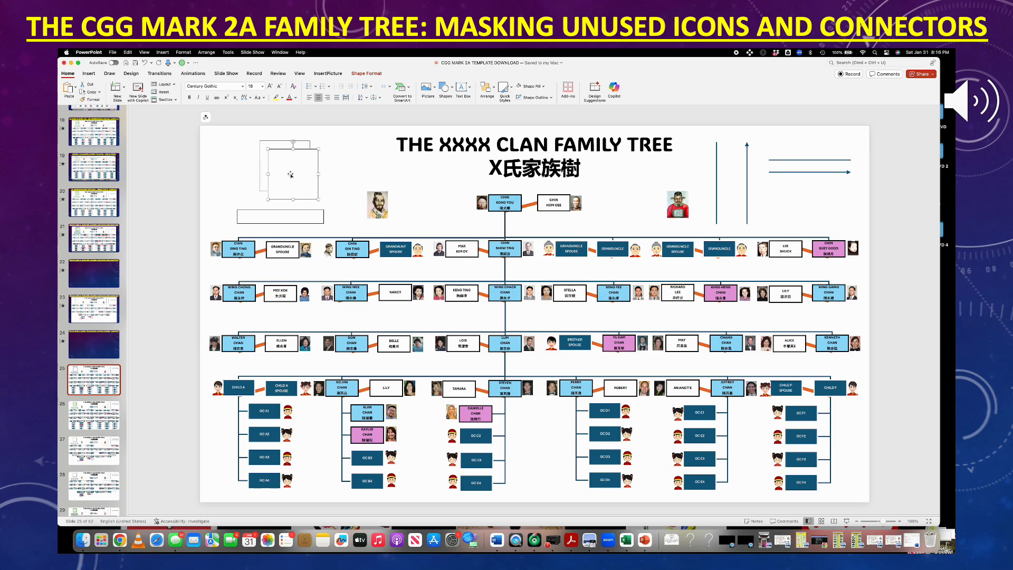
pyautogui.moveTo(291, 173); pyautogui.dragTo(400, 260)
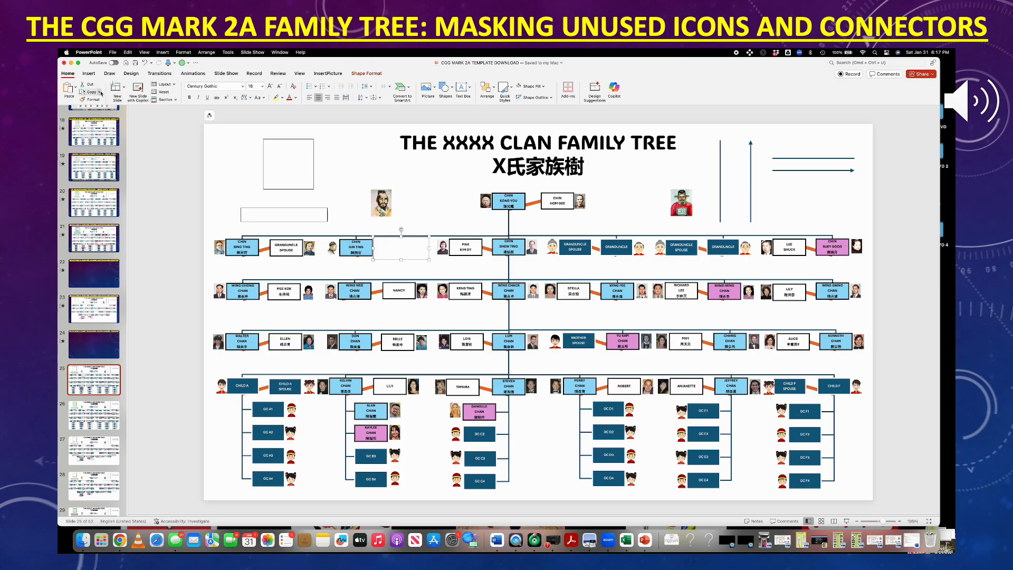
# Duplicate the mask and stretch the copy across the unused GRANDUNCLE and GRANDUNCLE SPOUSE boxes and icons in the second generation
pyautogui.click(99, 92)
pyautogui.click(109, 110)
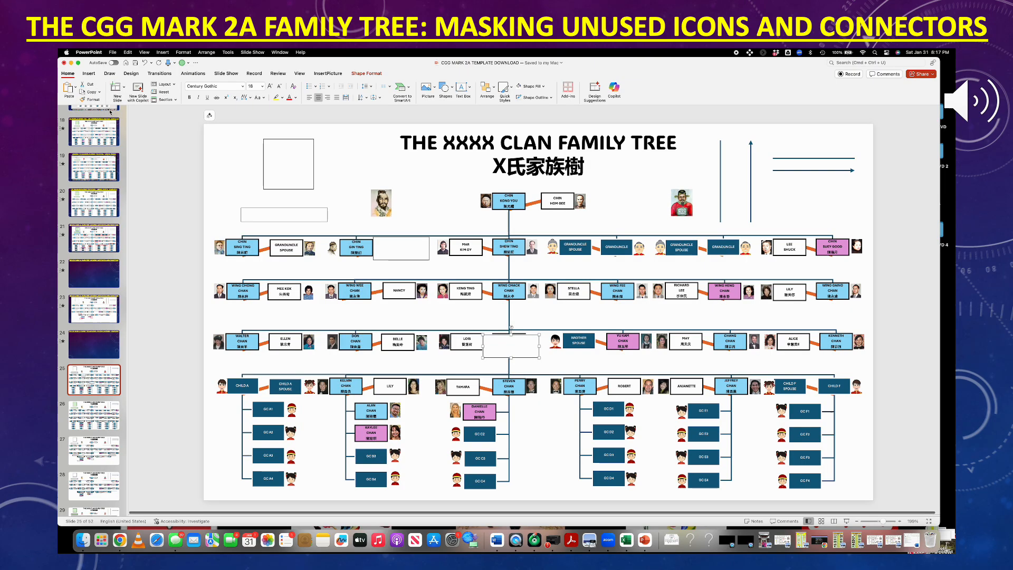
pyautogui.moveTo(501, 346); pyautogui.dragTo(754, 253)
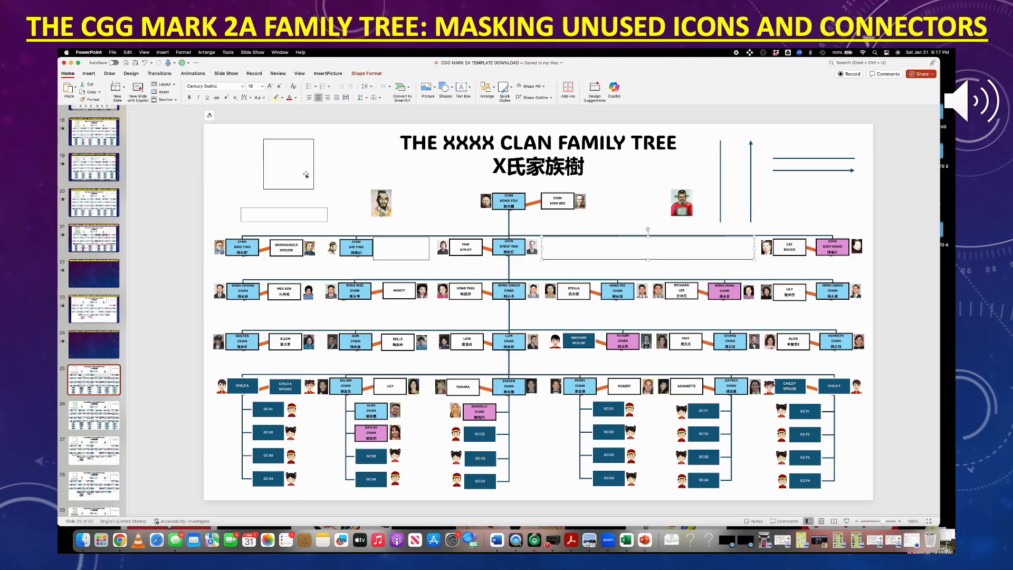
# Duplicate the long mask, place the copy in the fourth generation row and shorten it to cover only the BROTHER SPOUSE box and icon
pyautogui.click(98, 94)
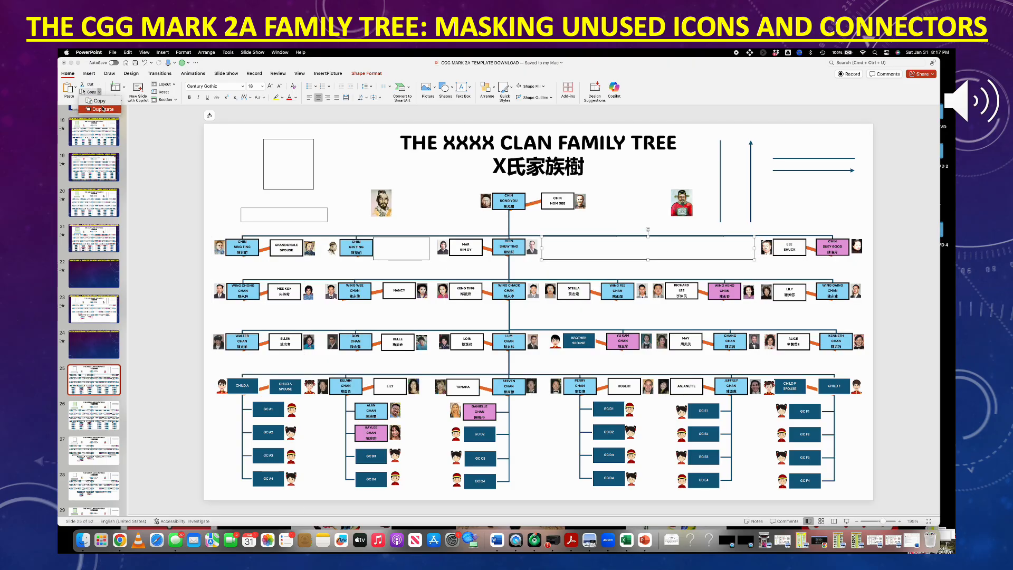
pyautogui.click(102, 110)
pyautogui.press('super+v')
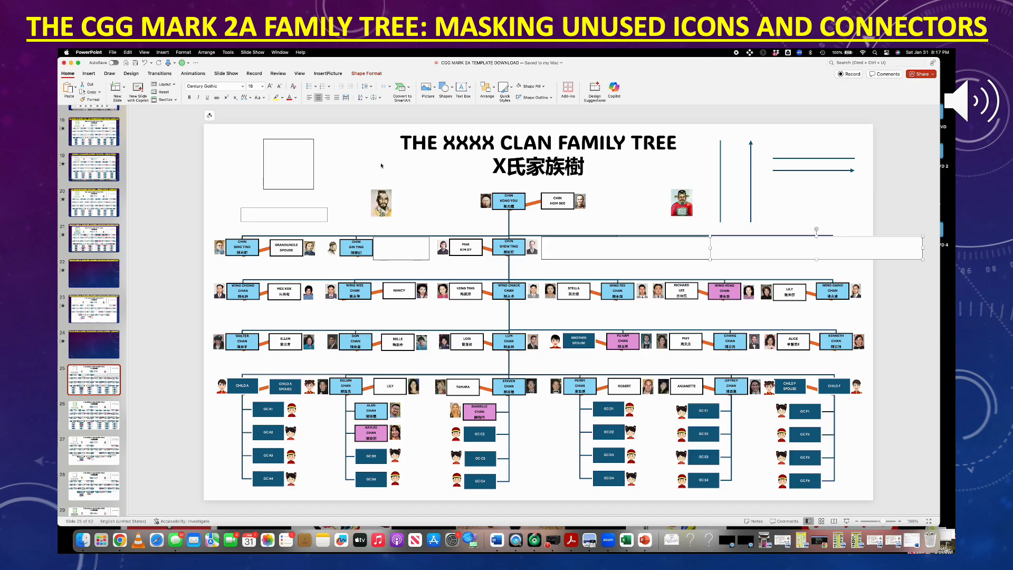
pyautogui.moveTo(737, 242); pyautogui.dragTo(575, 336)
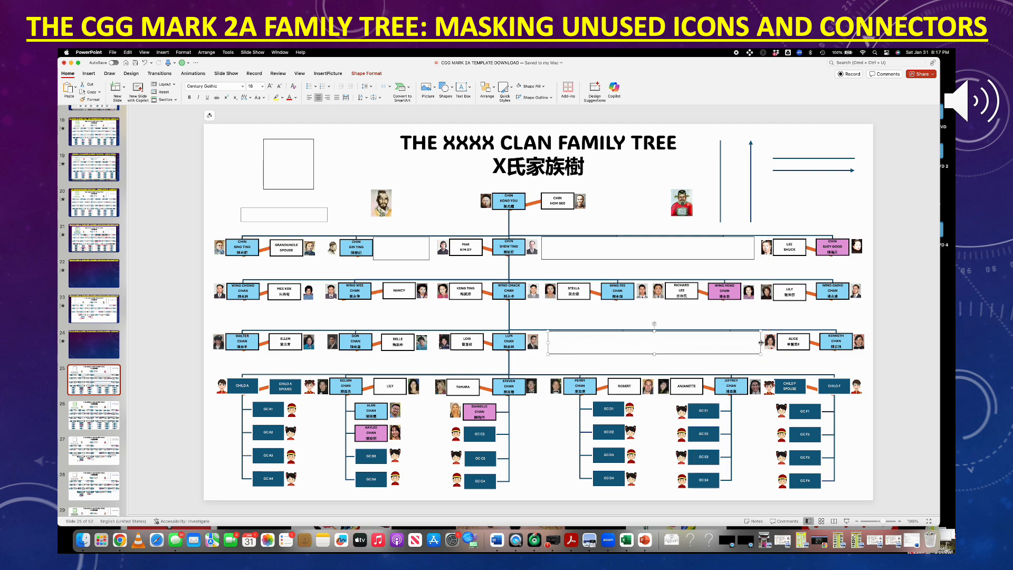
pyautogui.moveTo(761, 344); pyautogui.dragTo(591, 343)
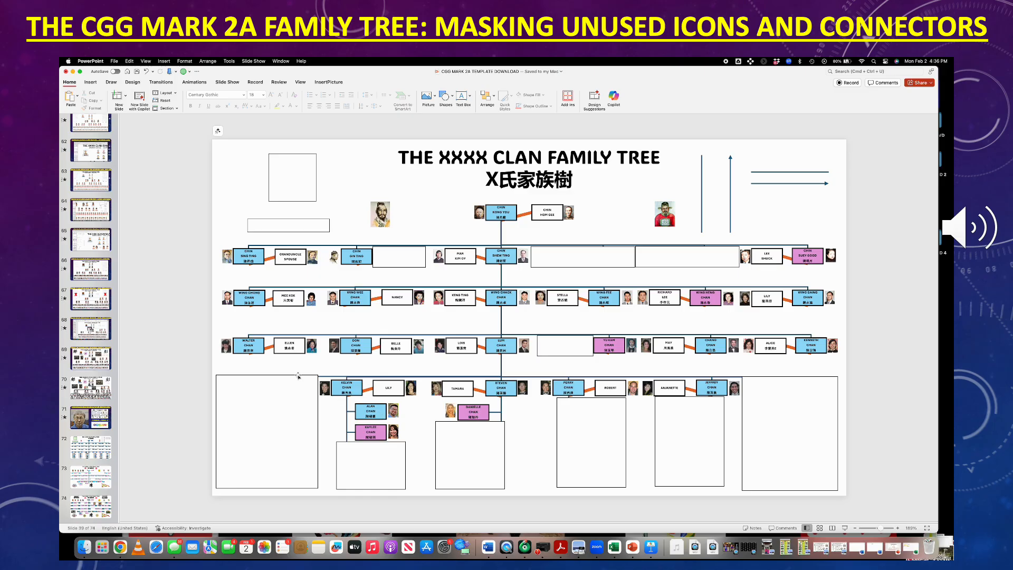
# Set all masking rectangles over the unused boxes in the second, fourth and lower generations to No Outline
pyautogui.click(298, 375)
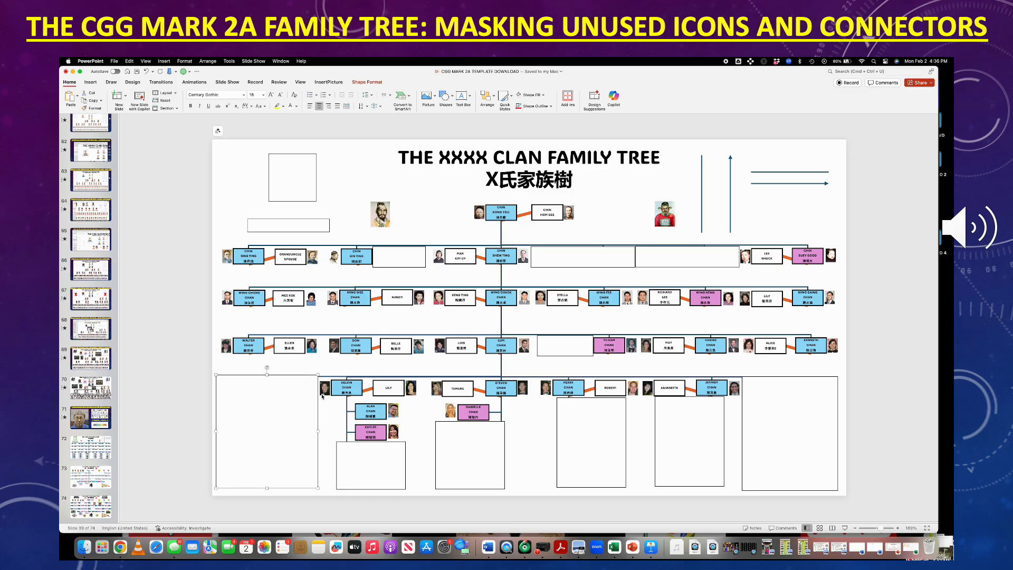
pyautogui.keyDown('shift'); pyautogui.click(406, 451); pyautogui.keyUp('shift')
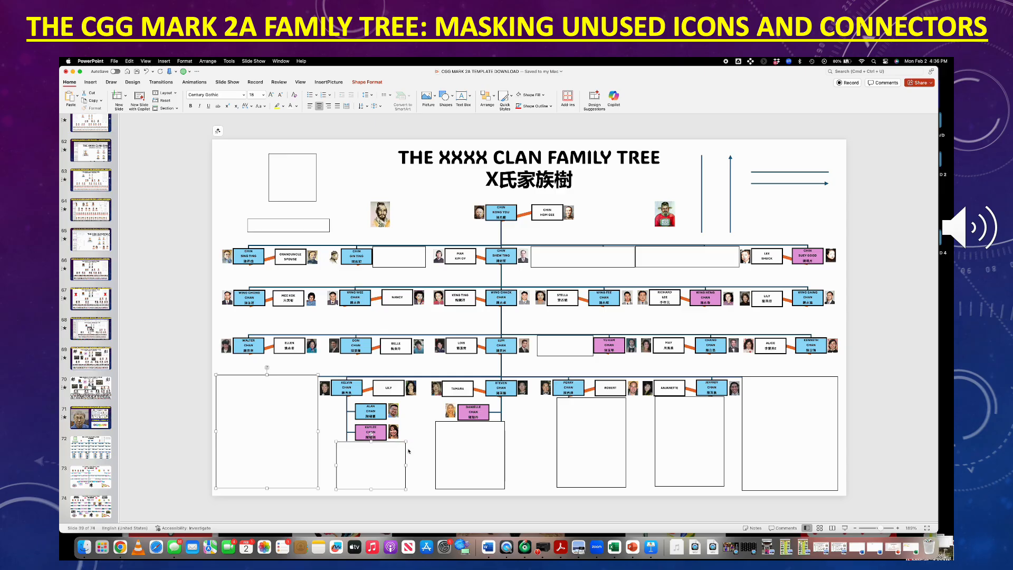
pyautogui.keyDown('shift'); pyautogui.click(504, 437); pyautogui.keyUp('shift')
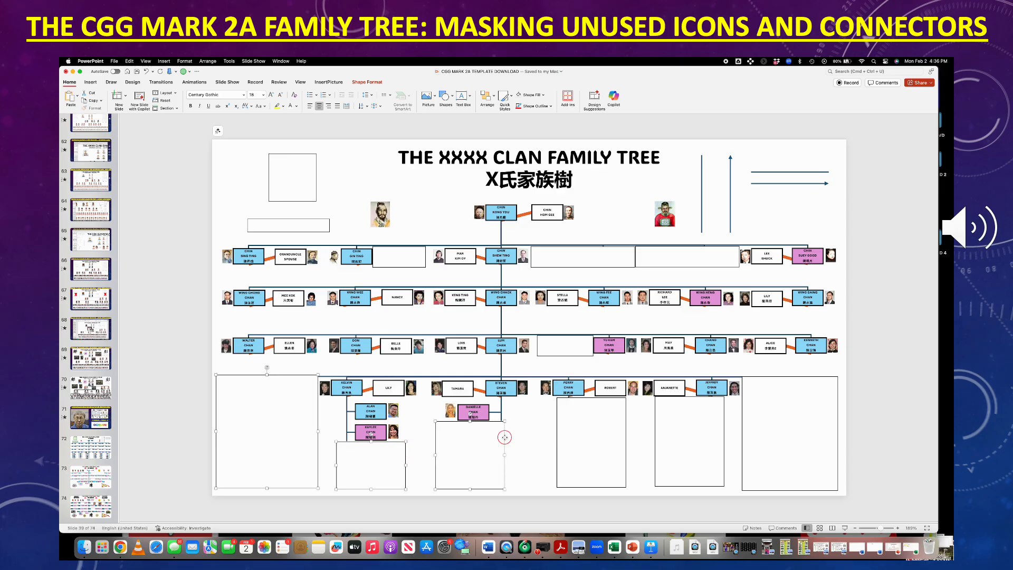
pyautogui.keyDown('shift'); pyautogui.click(557, 432); pyautogui.keyUp('shift')
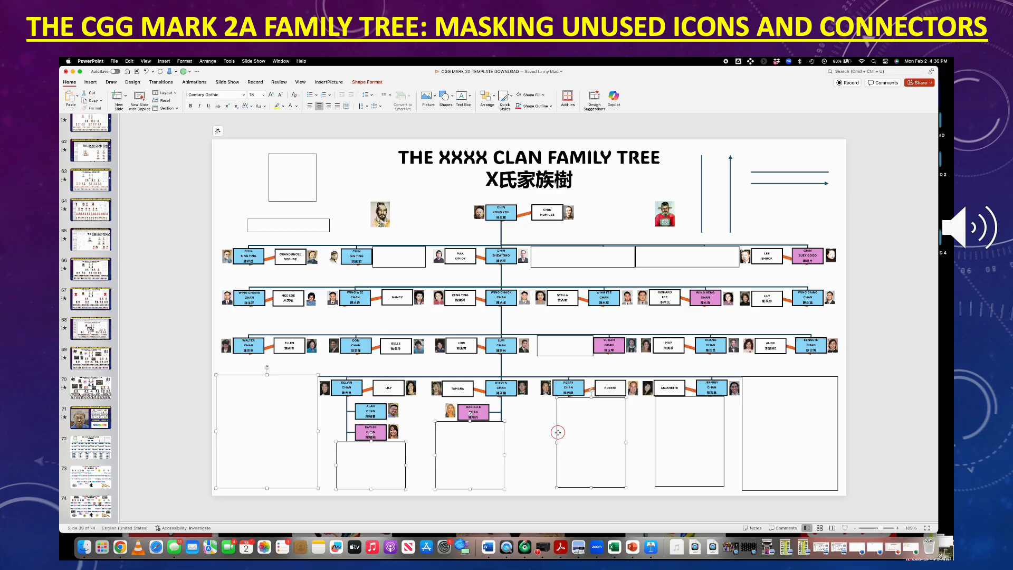
pyautogui.keyDown('shift'); pyautogui.click(654, 427); pyautogui.keyUp('shift')
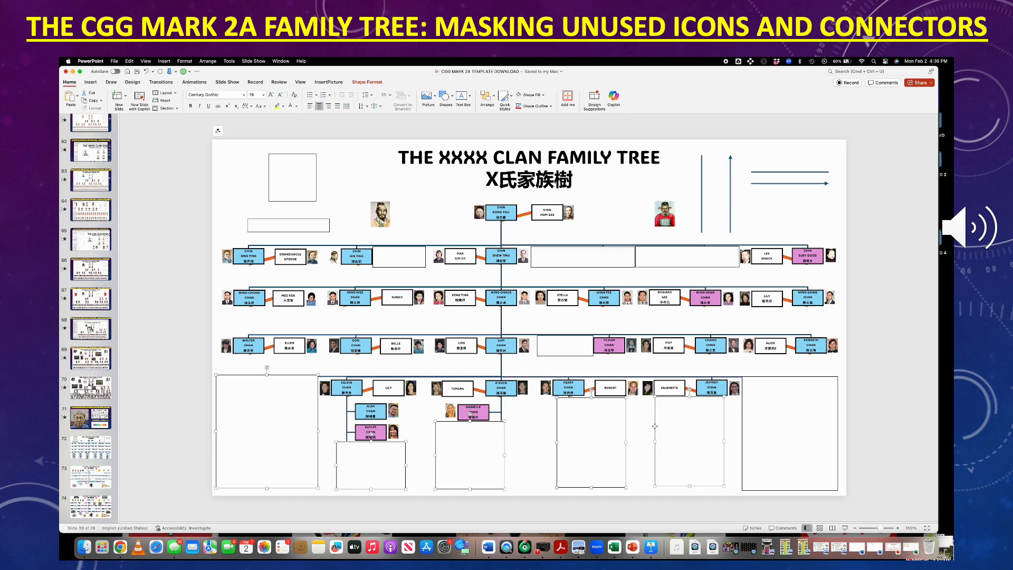
pyautogui.keyDown('shift'); pyautogui.click(742, 414); pyautogui.keyUp('shift')
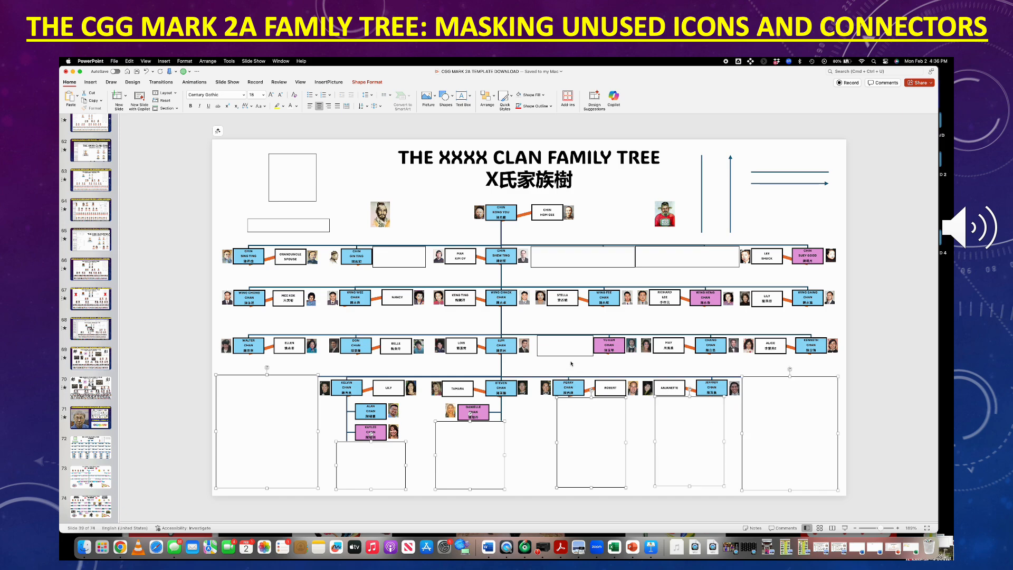
pyautogui.keyDown('shift'); pyautogui.click(569, 356); pyautogui.keyUp('shift')
pyautogui.keyDown('shift'); pyautogui.click(668, 267); pyautogui.keyUp('shift')
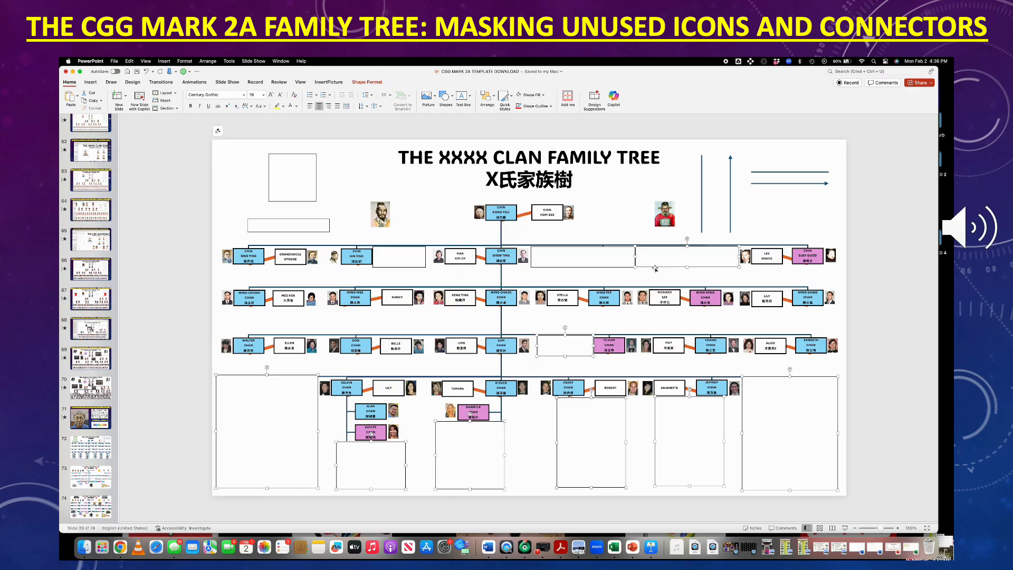
pyautogui.keyDown('shift'); pyautogui.click(613, 267); pyautogui.keyUp('shift')
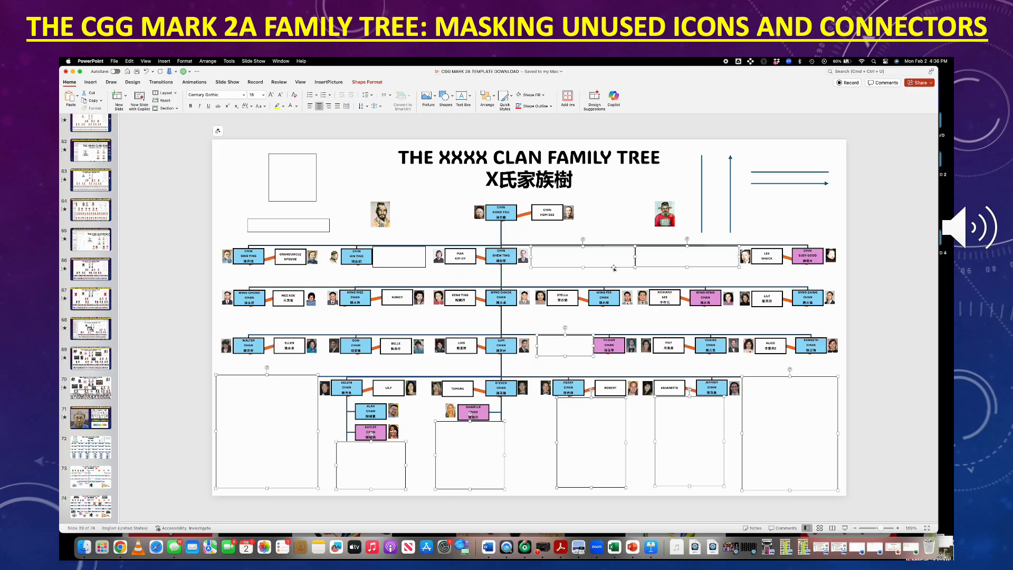
pyautogui.keyDown('shift'); pyautogui.click(415, 267); pyautogui.keyUp('shift')
pyautogui.click(371, 82)
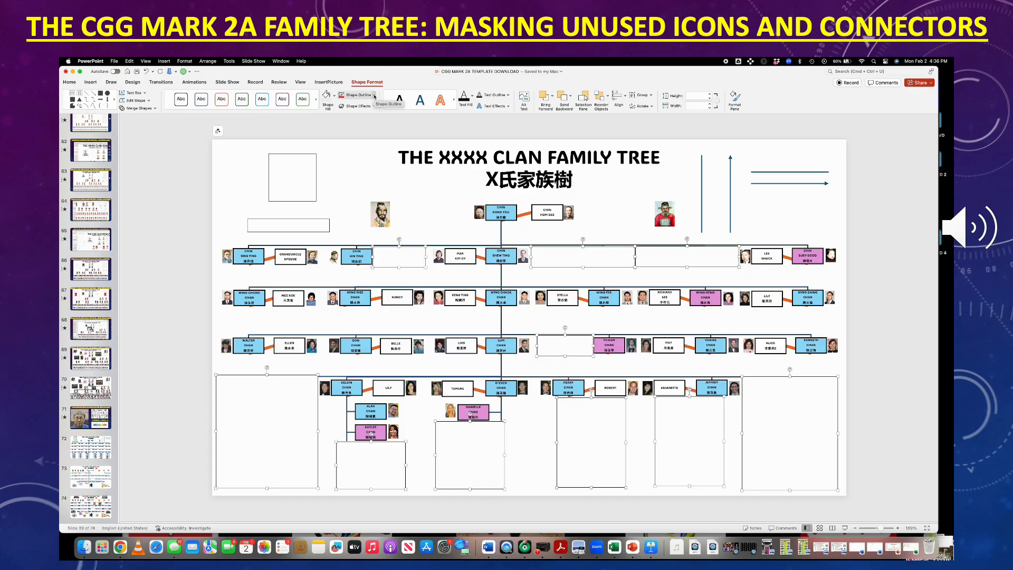
pyautogui.click(375, 96)
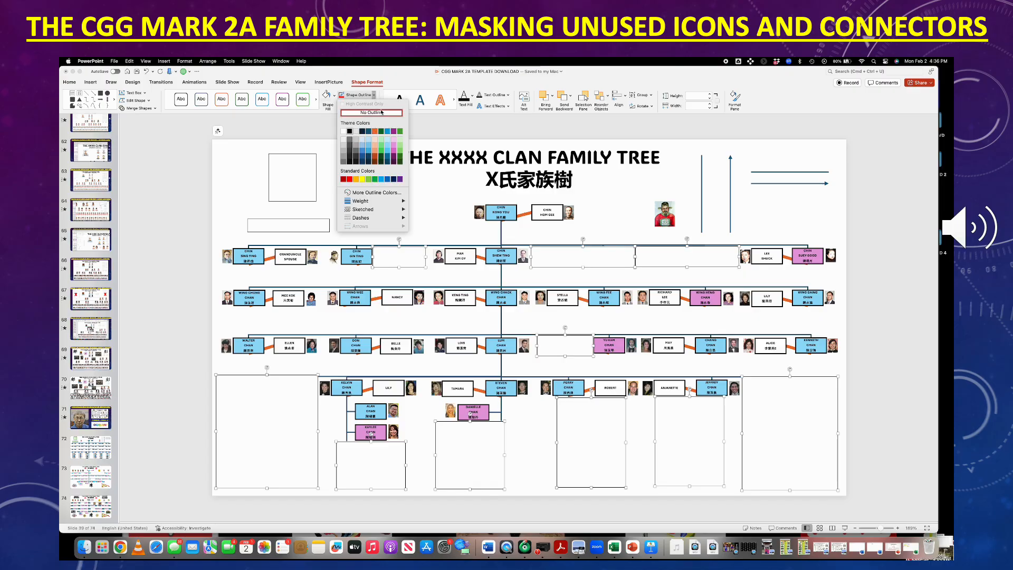
pyautogui.click(387, 114)
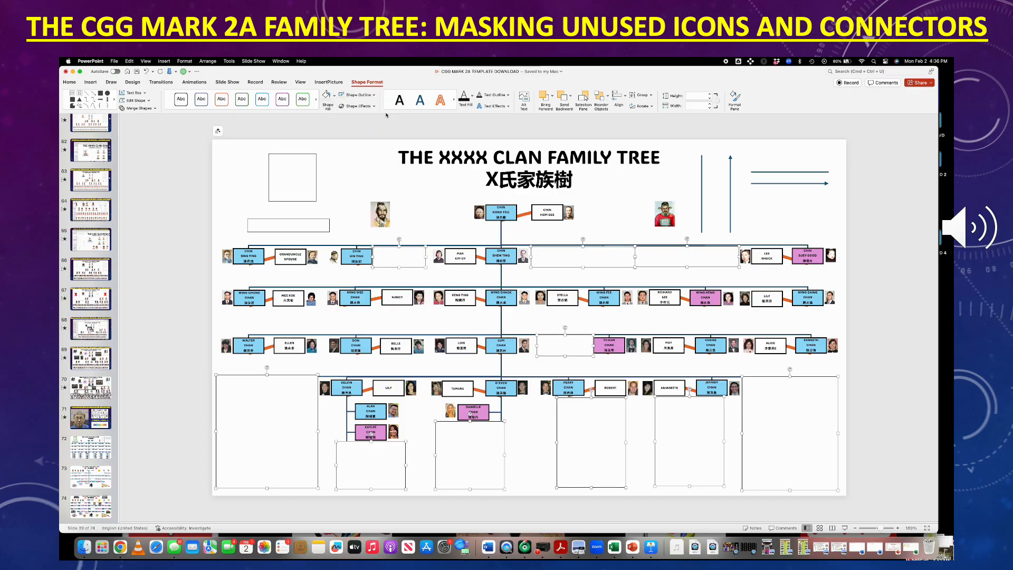
pyautogui.click(420, 198)
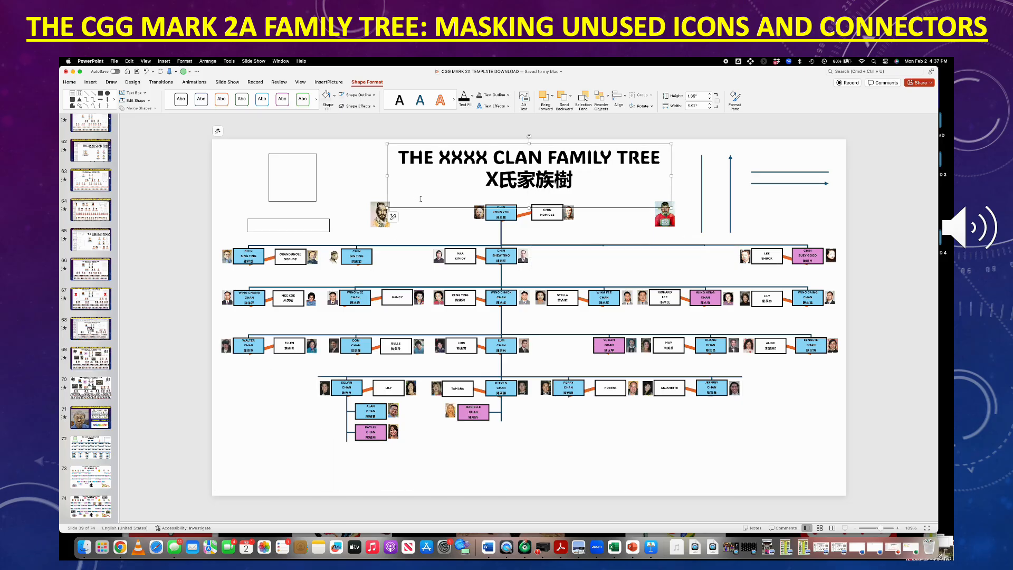
pyautogui.click(372, 180)
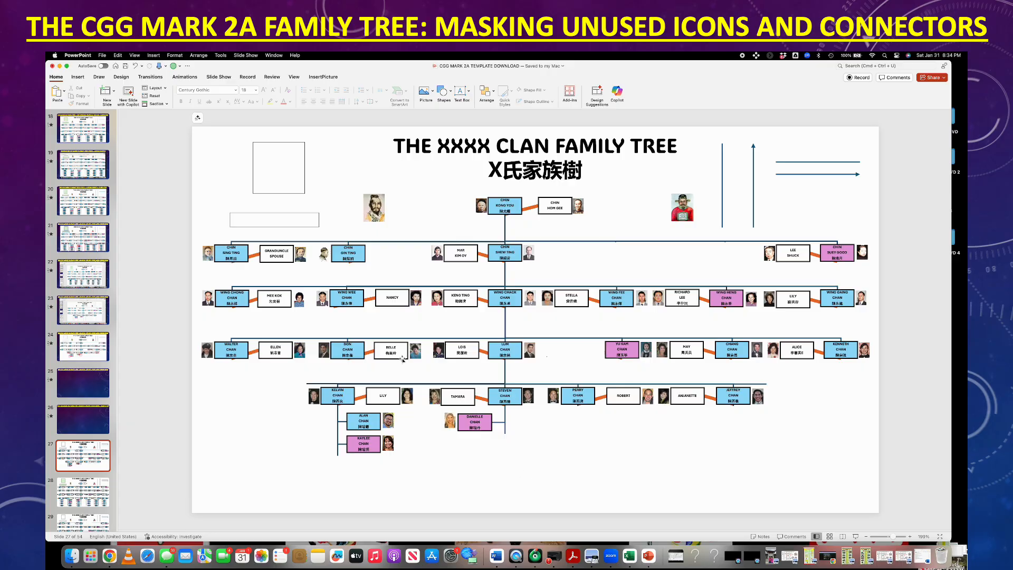
# Duplicate the blank long rectangle and place the copy over the unused left end of the fifth generation's horizontal connector
pyautogui.click(307, 219)
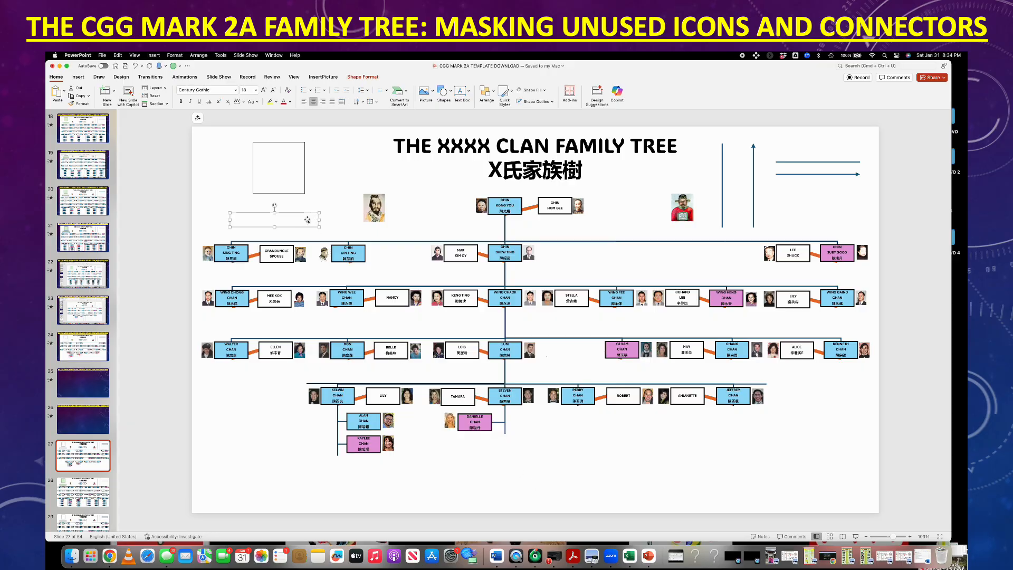
pyautogui.click(90, 97)
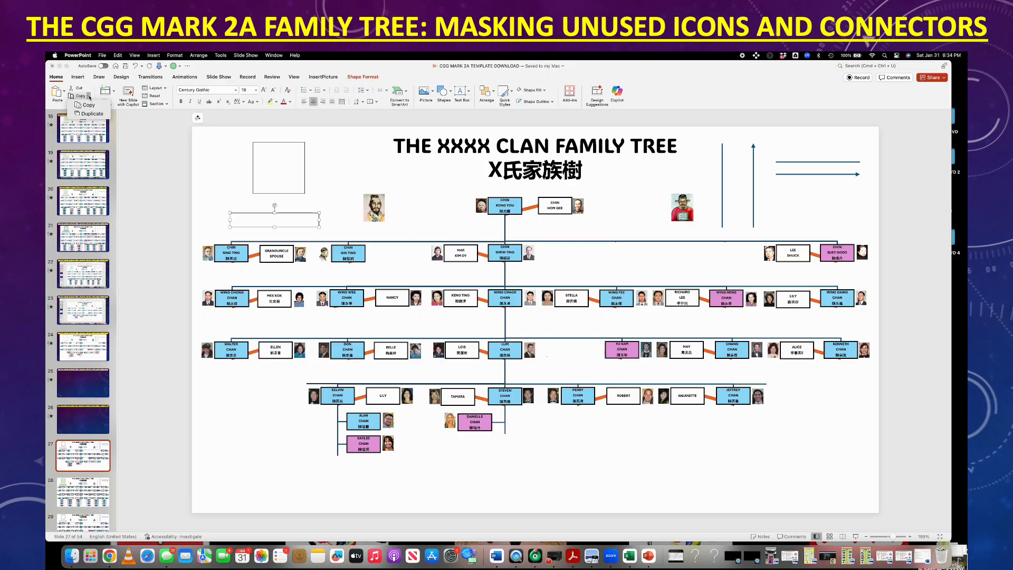
pyautogui.press('super+v')
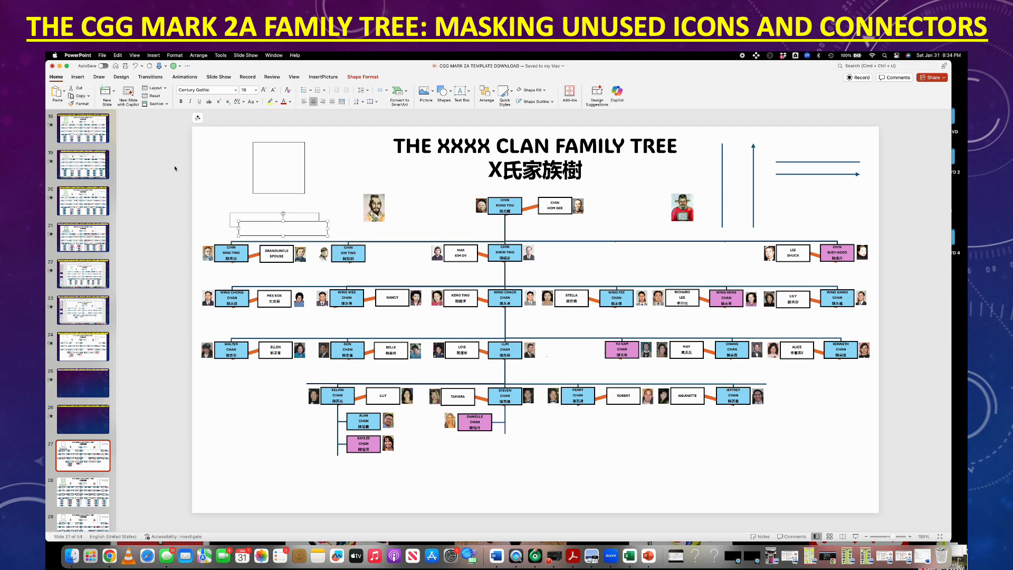
pyautogui.moveTo(302, 225); pyautogui.dragTo(306, 374)
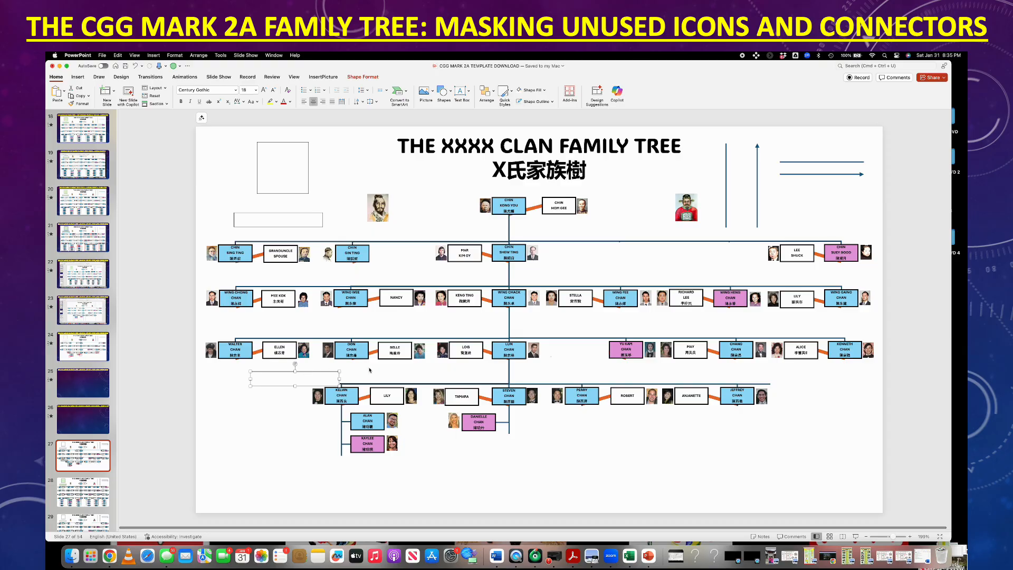
# Duplicate the blank long rectangle again and place the copy over the unused right end of the fifth generation's horizontal connector
pyautogui.click(270, 215)
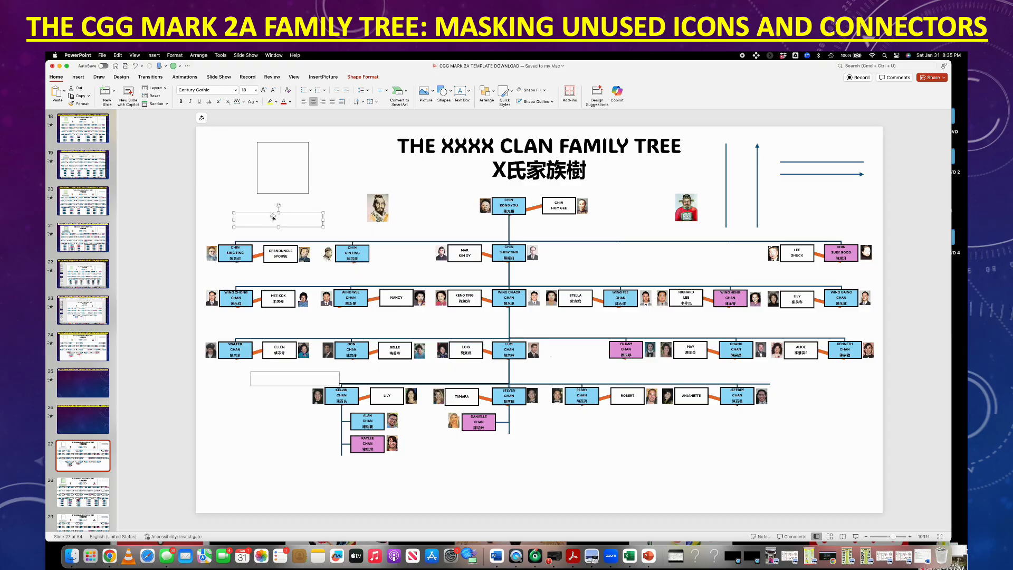
pyautogui.click(89, 95)
pyautogui.click(91, 114)
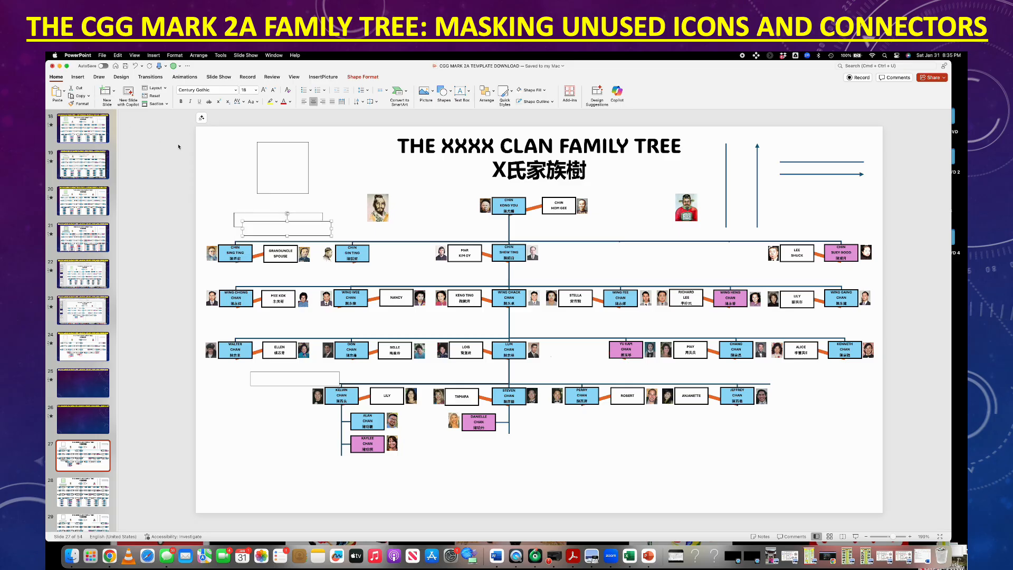
pyautogui.moveTo(281, 228); pyautogui.dragTo(777, 376)
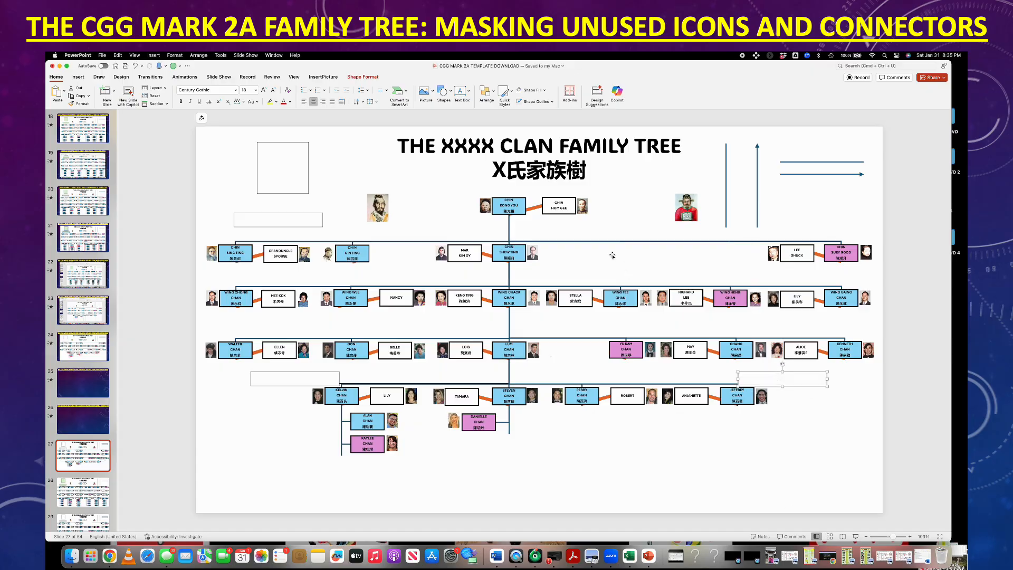
# Make another copy of the blank long rectangle and cover the excess central vertical connector beside the lowest-row pink box
pyautogui.click(297, 221)
pyautogui.click(88, 96)
pyautogui.click(96, 114)
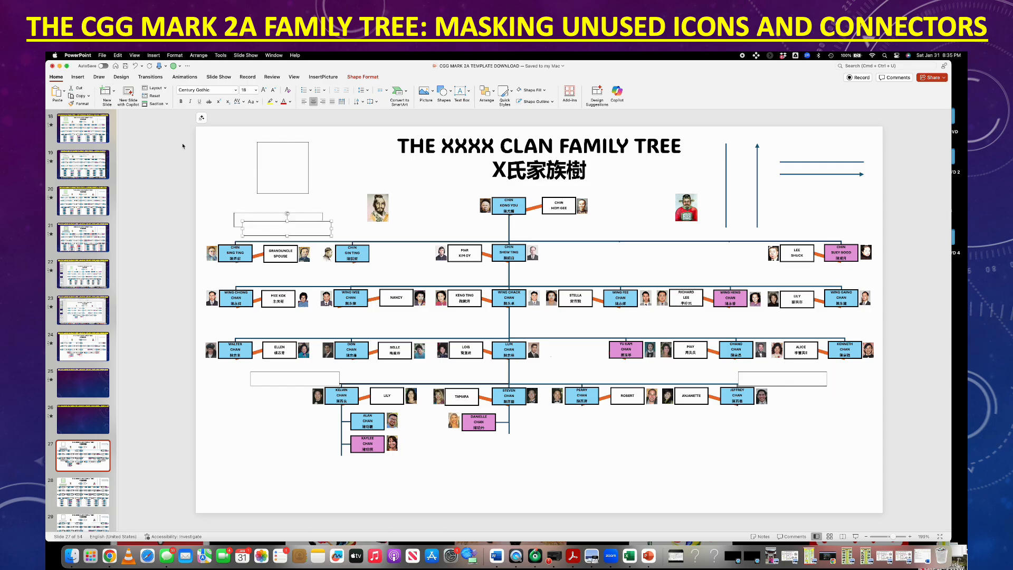
pyautogui.moveTo(323, 226); pyautogui.dragTo(573, 422)
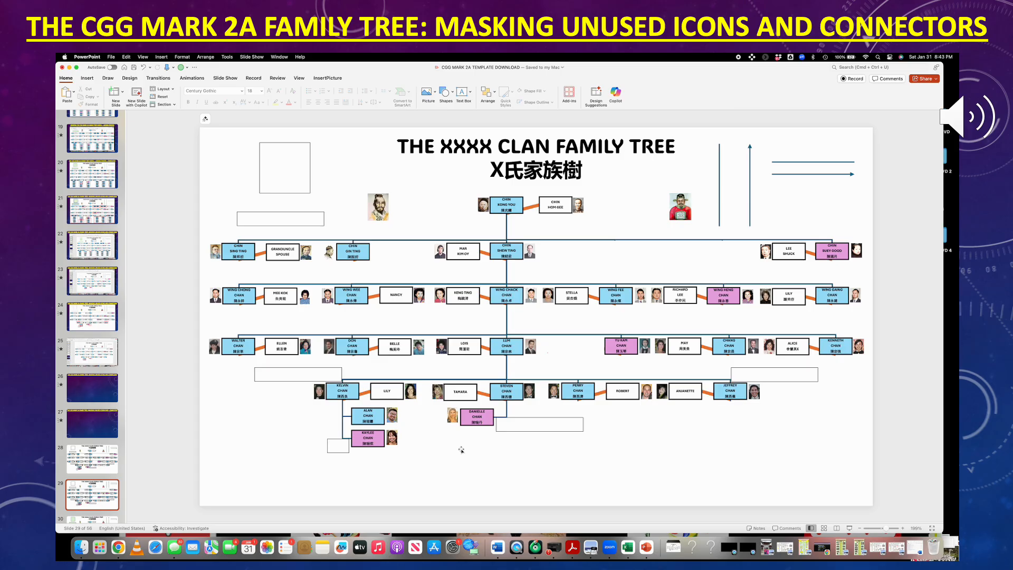
# Set the four white masks over the unused connector ends around and below the fifth generation to No Outline
pyautogui.click(349, 451)
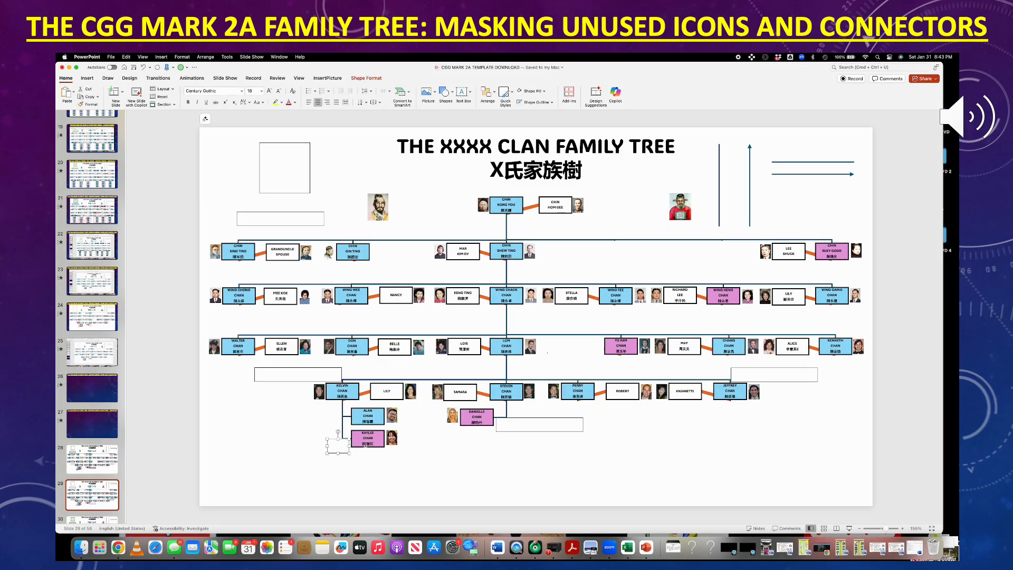
pyautogui.keyDown('shift'); pyautogui.click(529, 420); pyautogui.keyUp('shift')
pyautogui.keyDown('shift'); pyautogui.click(738, 369); pyautogui.keyUp('shift')
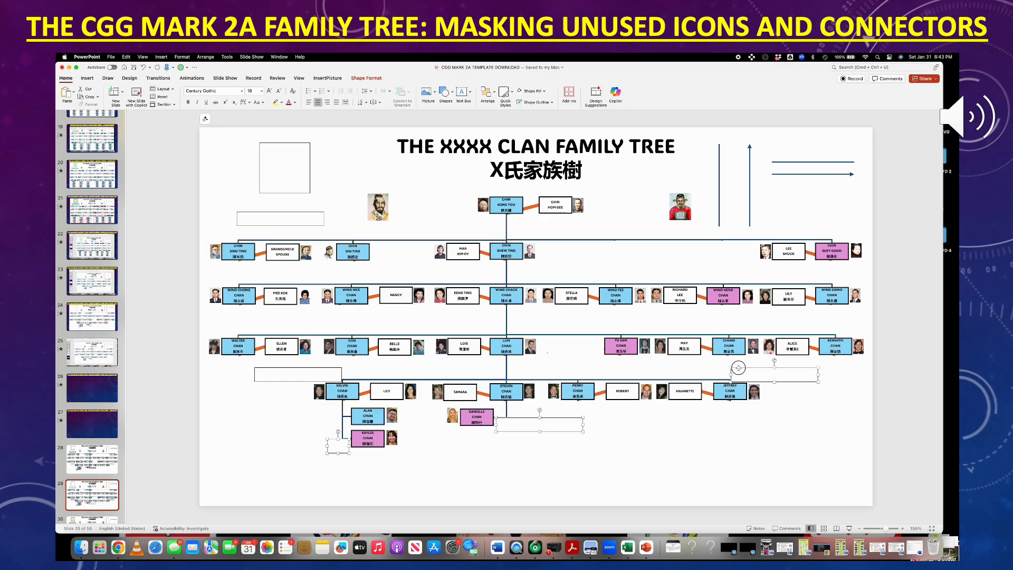
pyautogui.keyDown('shift'); pyautogui.click(331, 368); pyautogui.keyUp('shift')
pyautogui.click(365, 78)
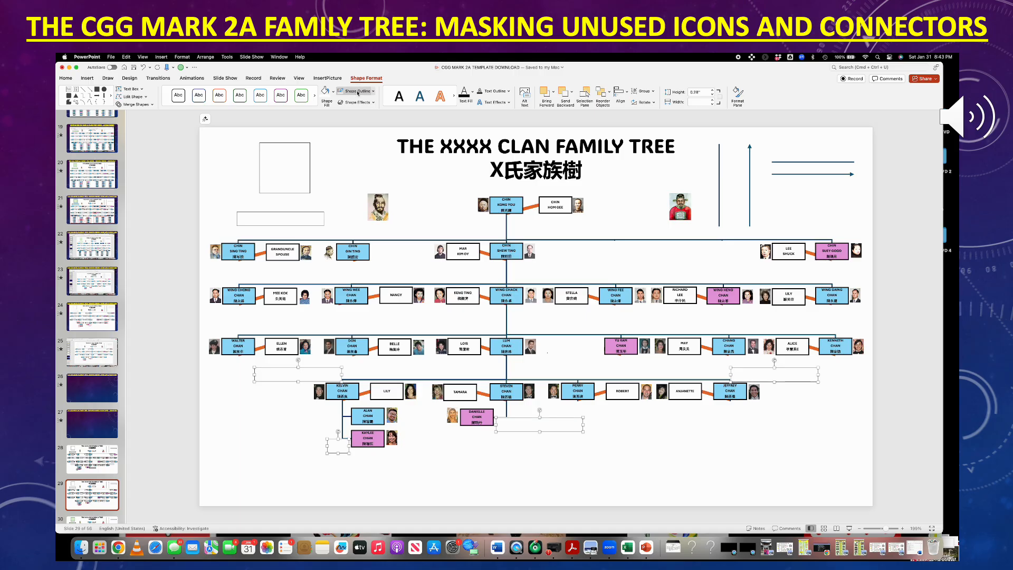
pyautogui.click(373, 92)
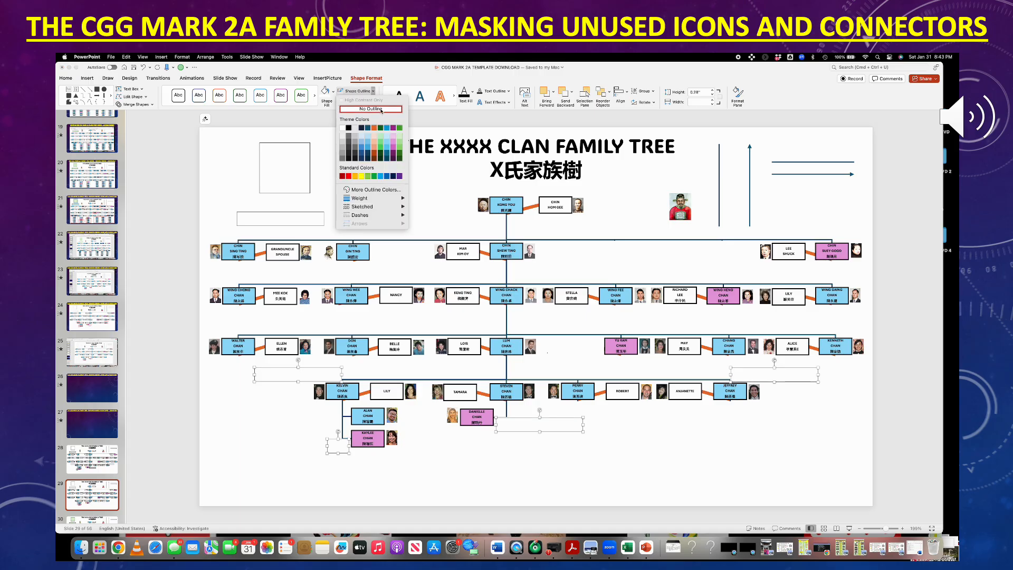
pyautogui.click(383, 109)
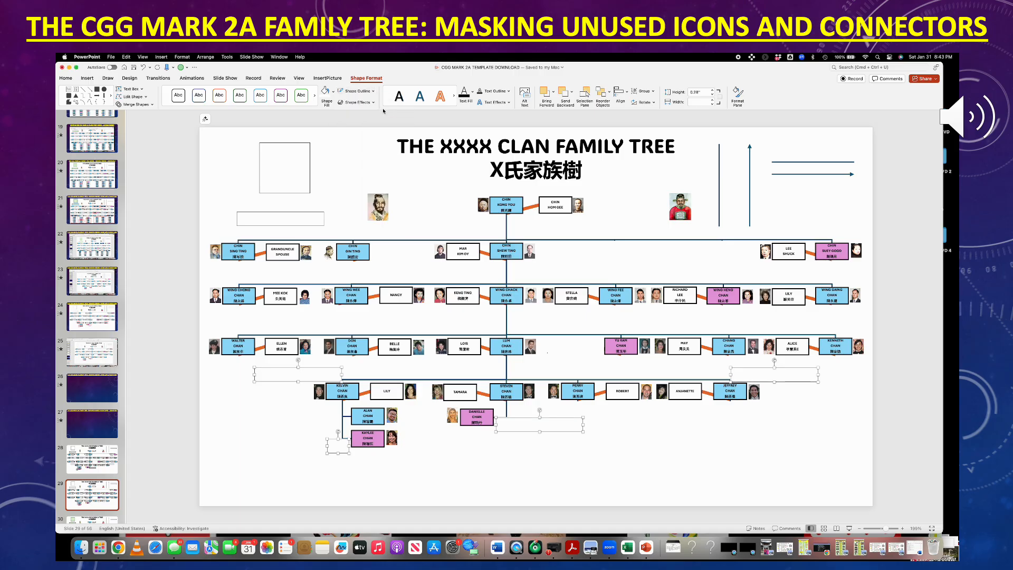
pyautogui.click(350, 120)
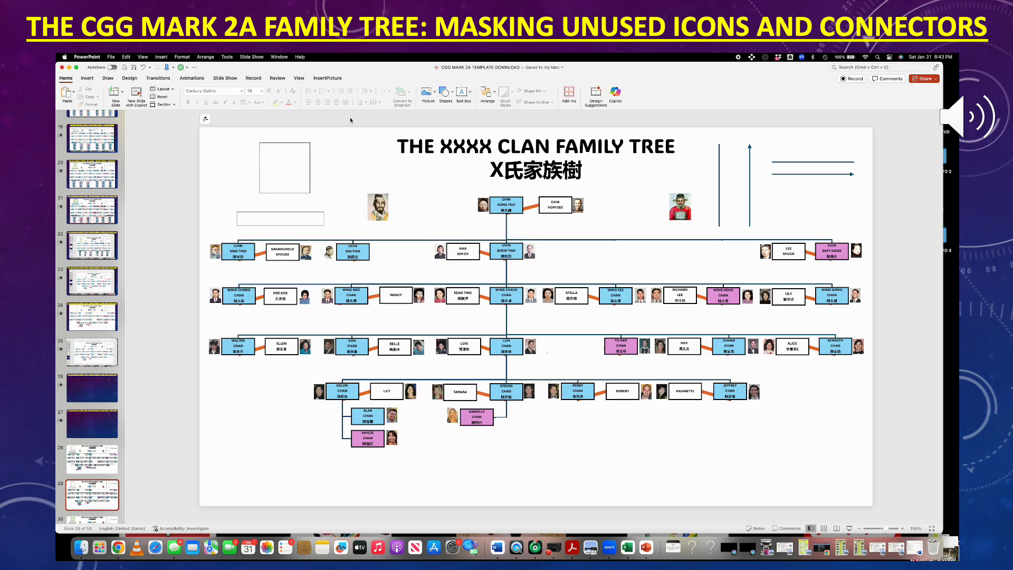
# Delete the spare blank square, blank rectangle and the four spare connector lines and arrows beside the title
pyautogui.click(292, 168)
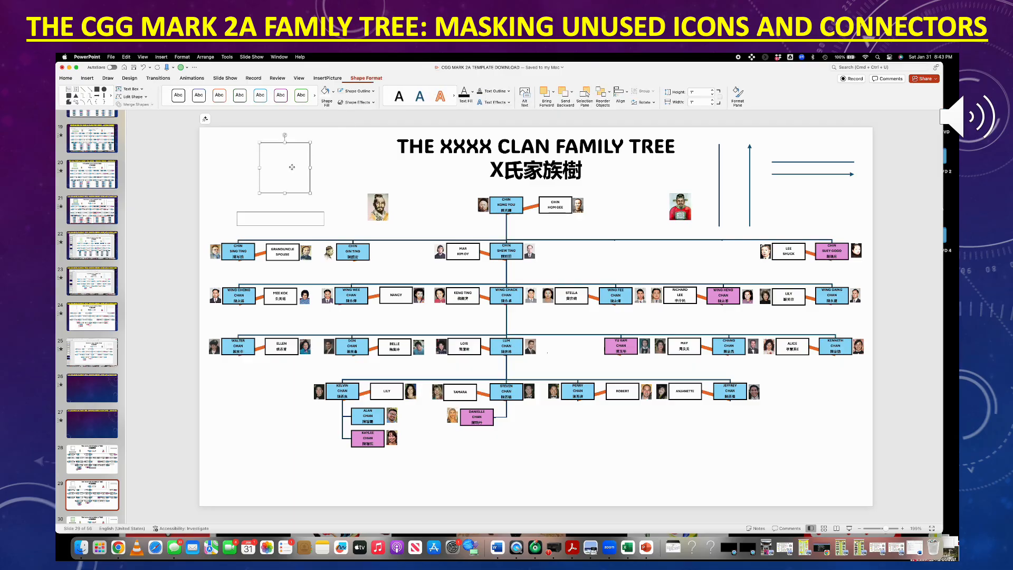
pyautogui.keyDown('shift'); pyautogui.click(297, 219); pyautogui.keyUp('shift')
pyautogui.keyDown('shift'); pyautogui.click(719, 175); pyautogui.keyUp('shift')
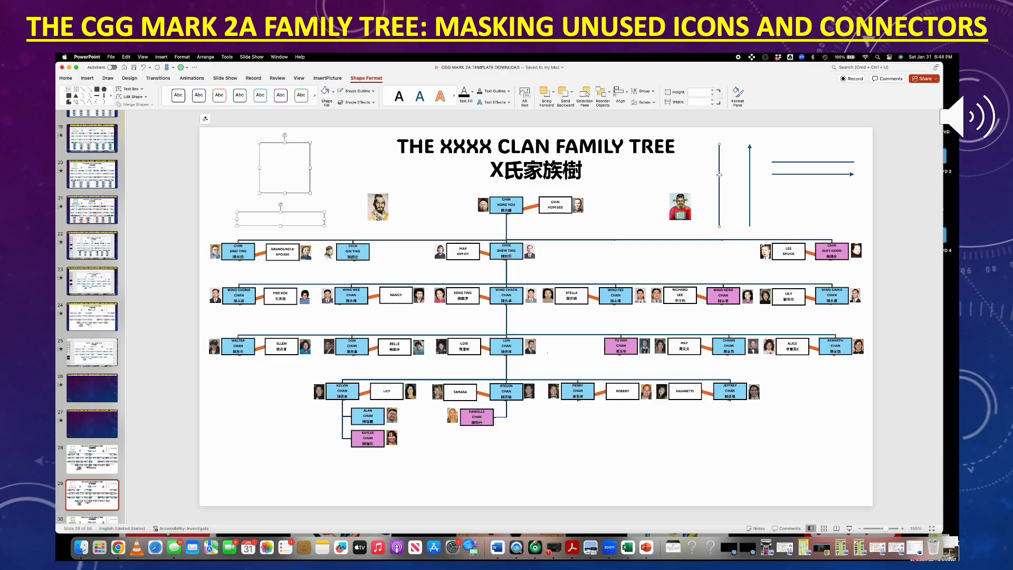
pyautogui.keyDown('shift'); pyautogui.click(750, 175); pyautogui.keyUp('shift')
pyautogui.keyDown('shift'); pyautogui.click(787, 162); pyautogui.keyUp('shift')
pyautogui.keyDown('shift'); pyautogui.click(790, 174); pyautogui.keyUp('shift')
pyautogui.press('Delete')
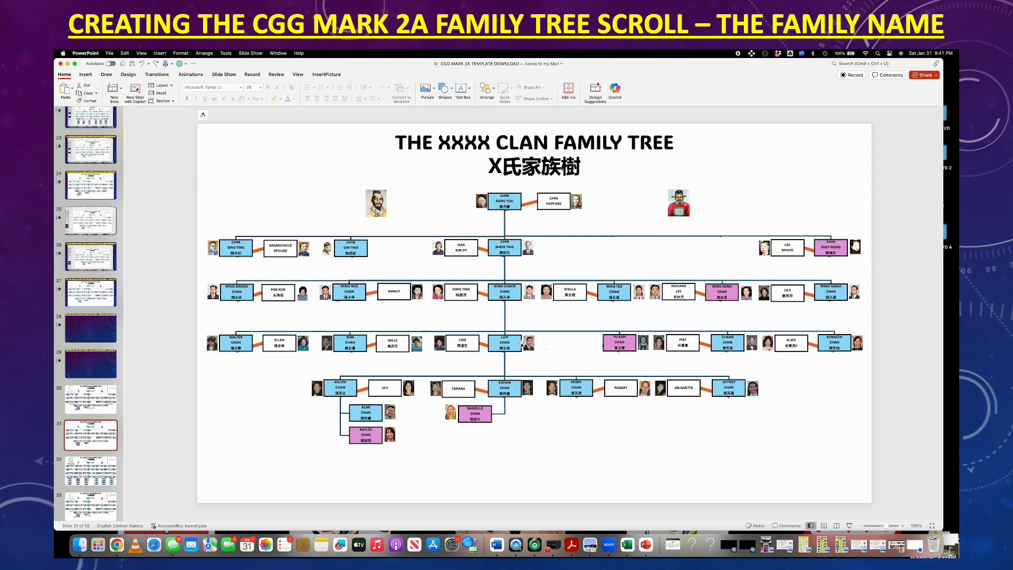
# Replace the XXXX placeholder in the English title line with the clan's surname in capitals
pyautogui.click(490, 142)
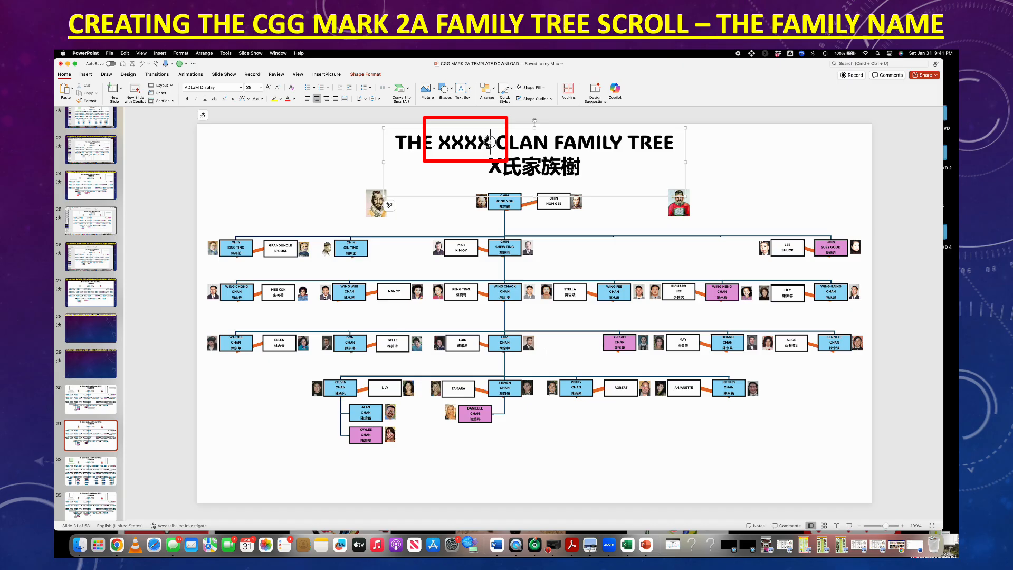
pyautogui.moveTo(490, 141); pyautogui.dragTo(441, 143)
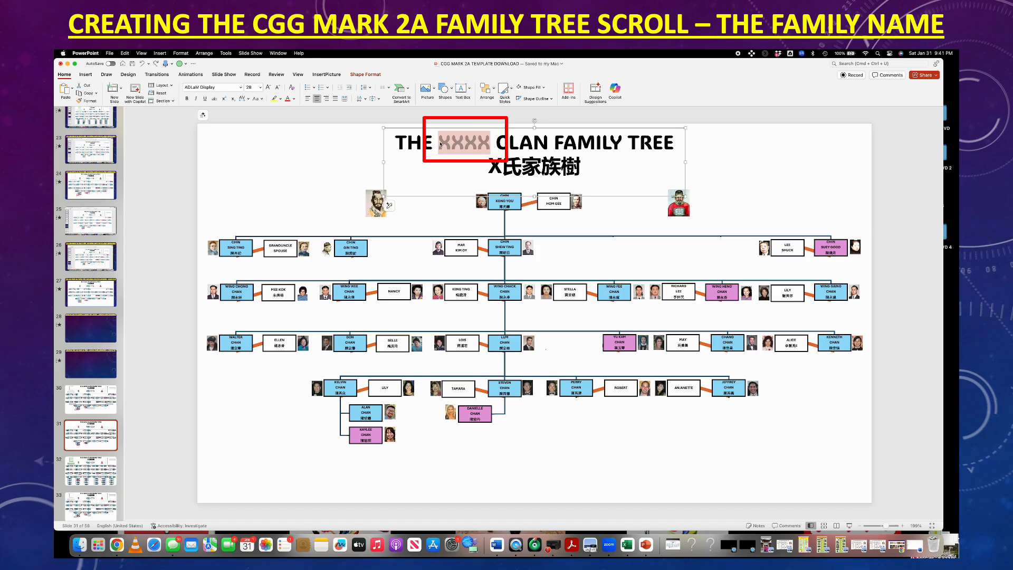
pyautogui.write('CHA')
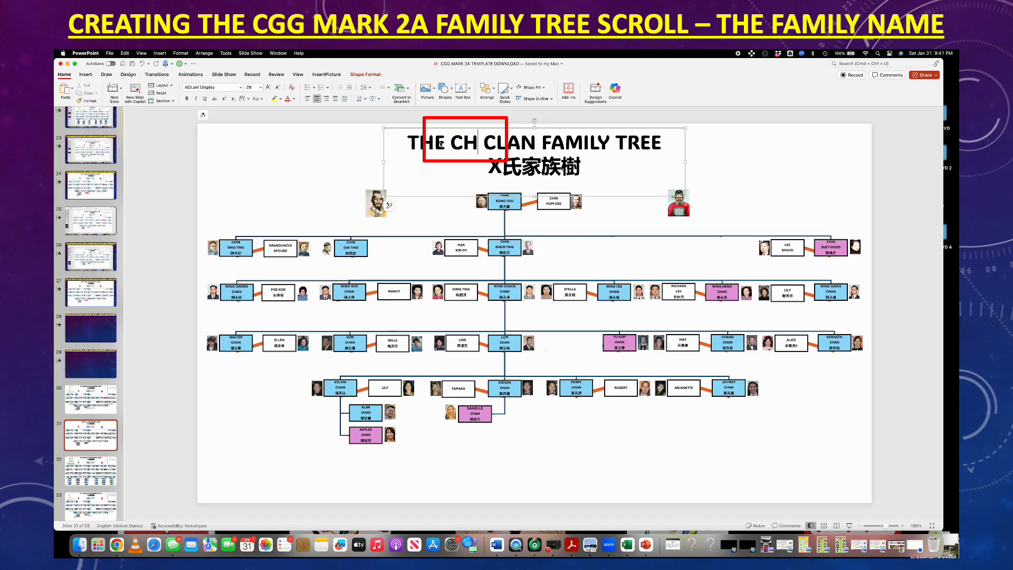
pyautogui.write('N')
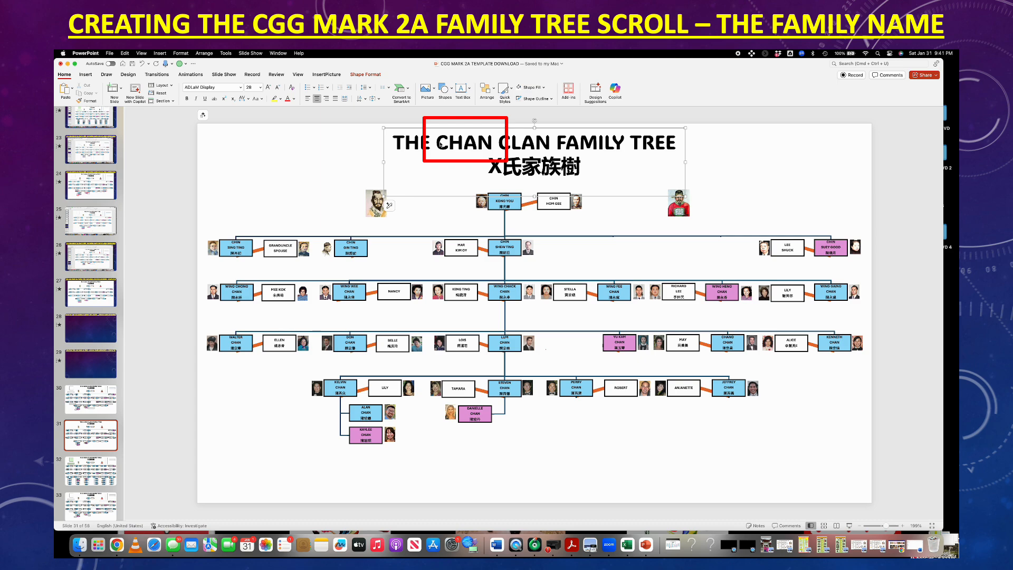
pyautogui.click(361, 155)
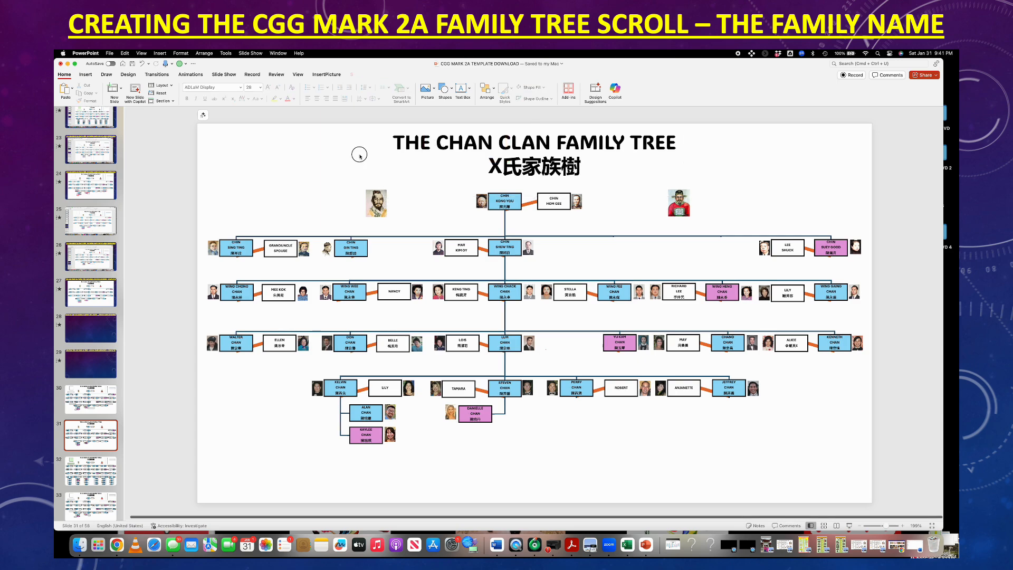
# Copy the Chinese surname character from the family names document in Word and paste it over the title's X placeholder, keeping source formatting
pyautogui.hscroll(1, 360, 157)
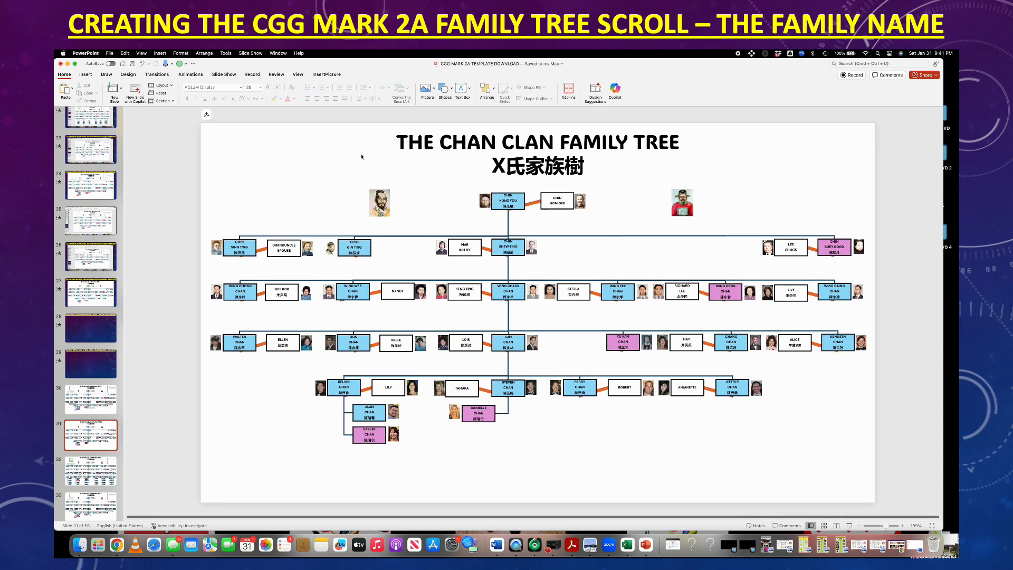
pyautogui.doubleClick(499, 165)
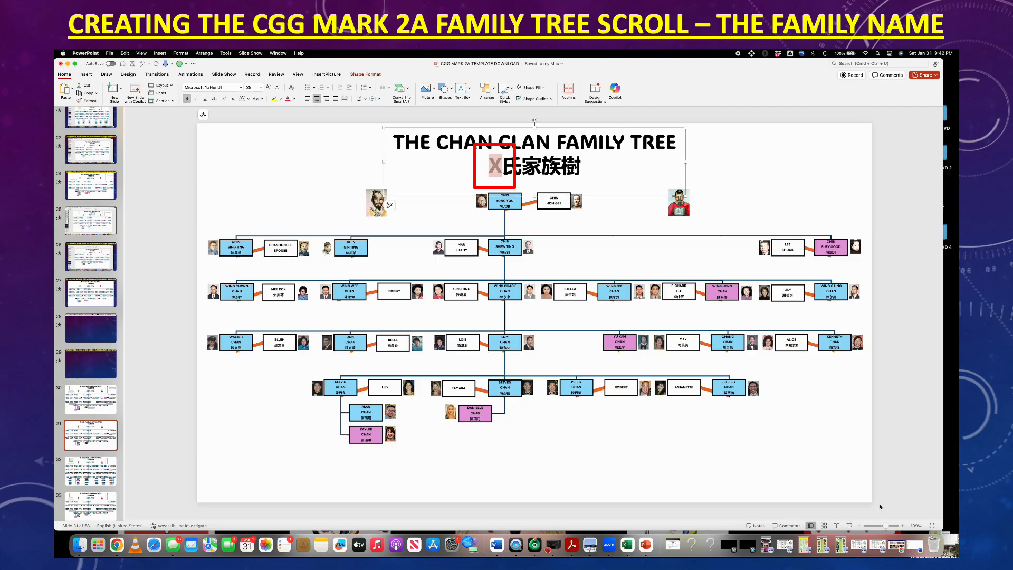
pyautogui.click(918, 543)
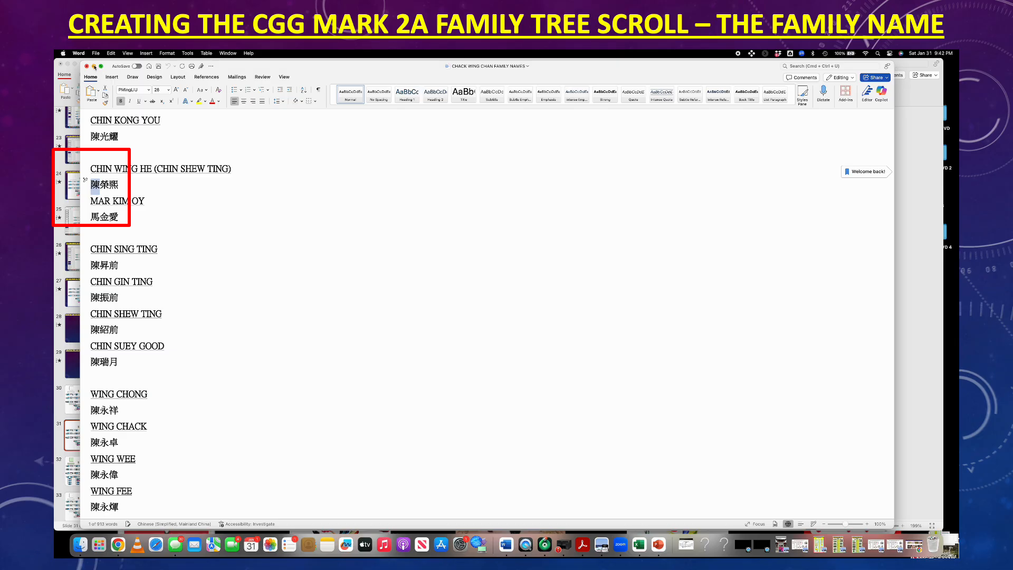
pyautogui.click(94, 67)
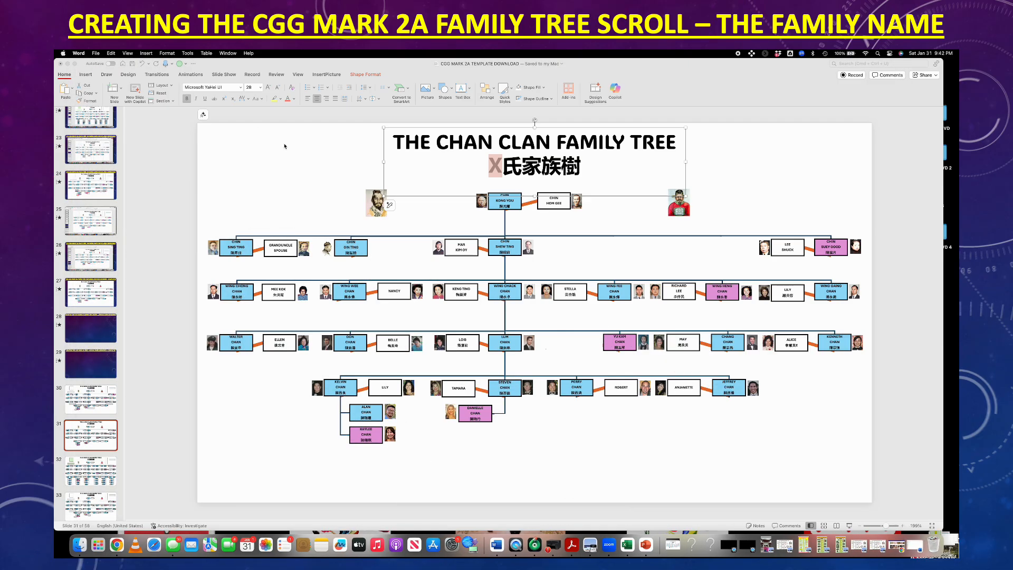
pyautogui.click(494, 169)
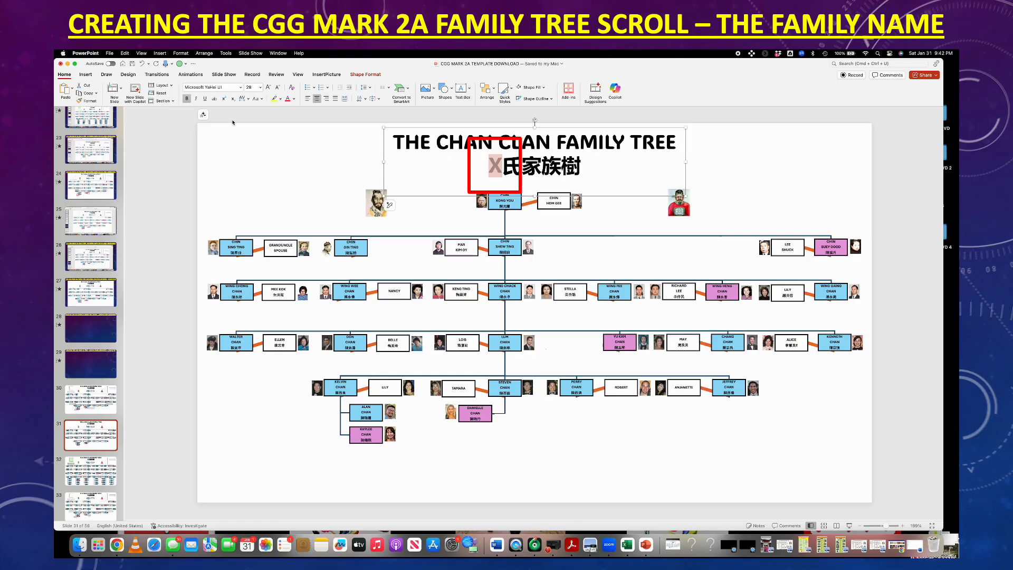
pyautogui.click(72, 89)
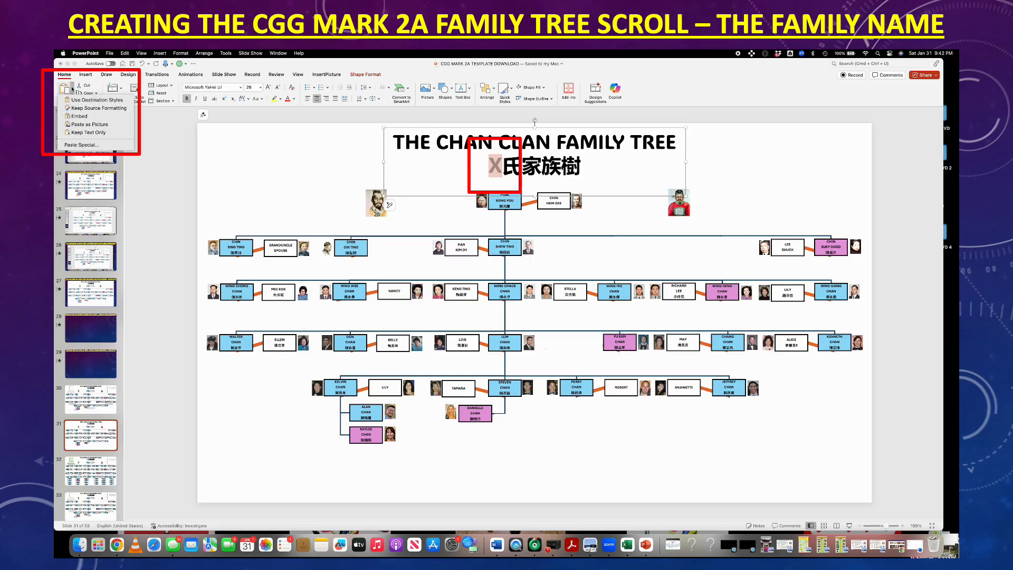
pyautogui.click(89, 108)
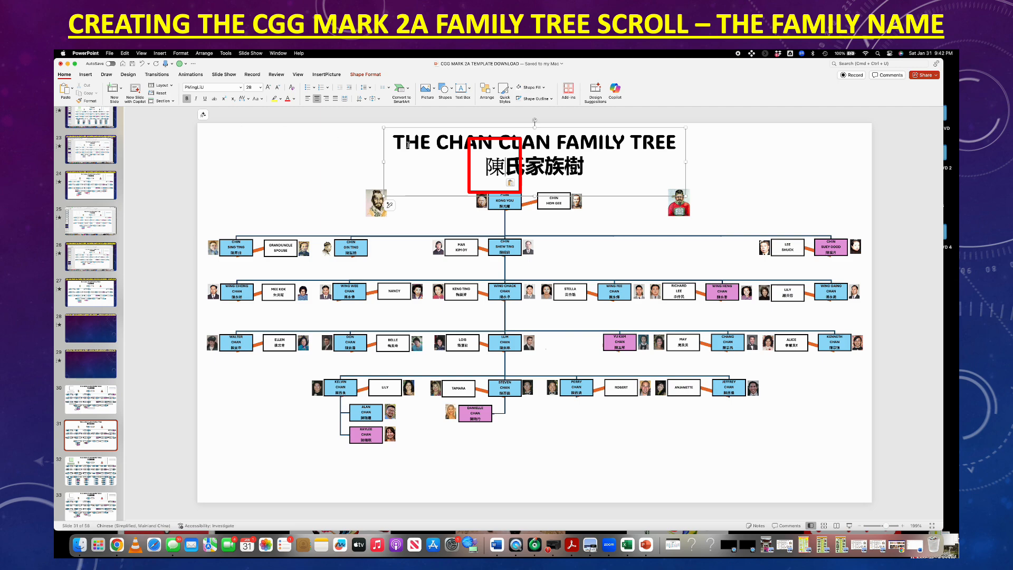
# Set the pasted Chinese surname character in the title to the Microsoft YaHei UI Bold font
pyautogui.click(525, 167)
pyautogui.moveTo(507, 166); pyautogui.dragTo(488, 166)
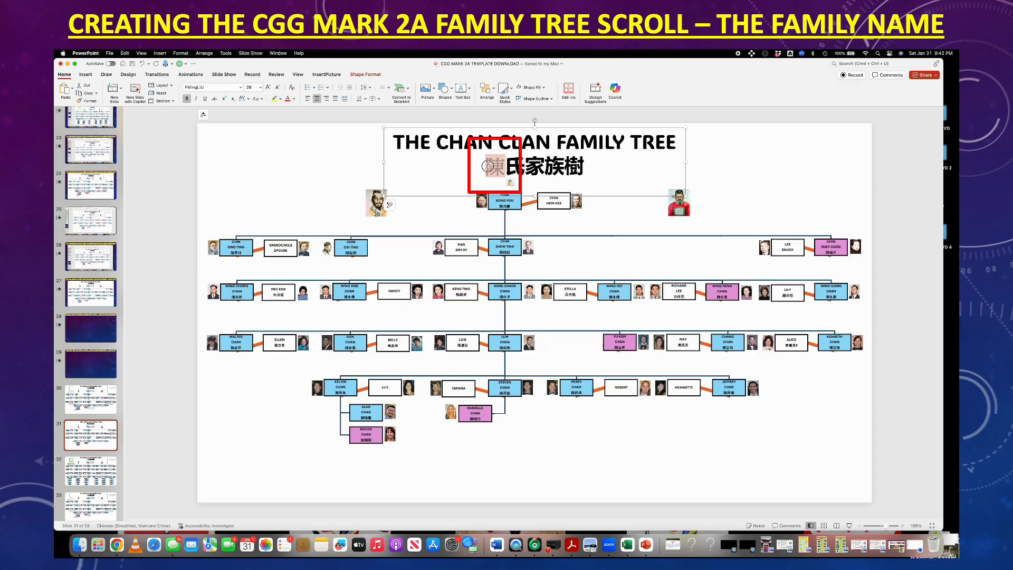
pyautogui.click(241, 88)
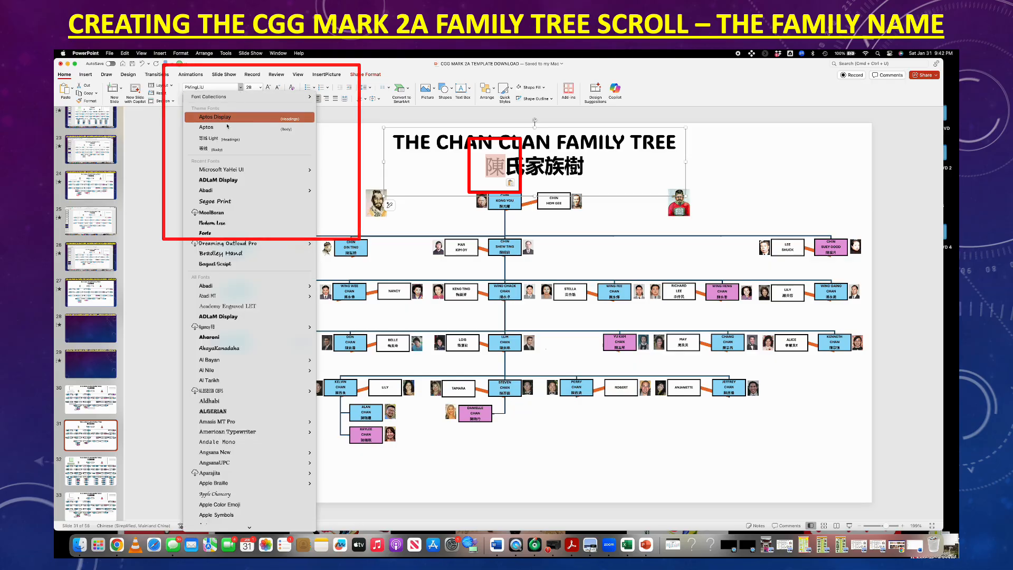
pyautogui.moveTo(258, 173)
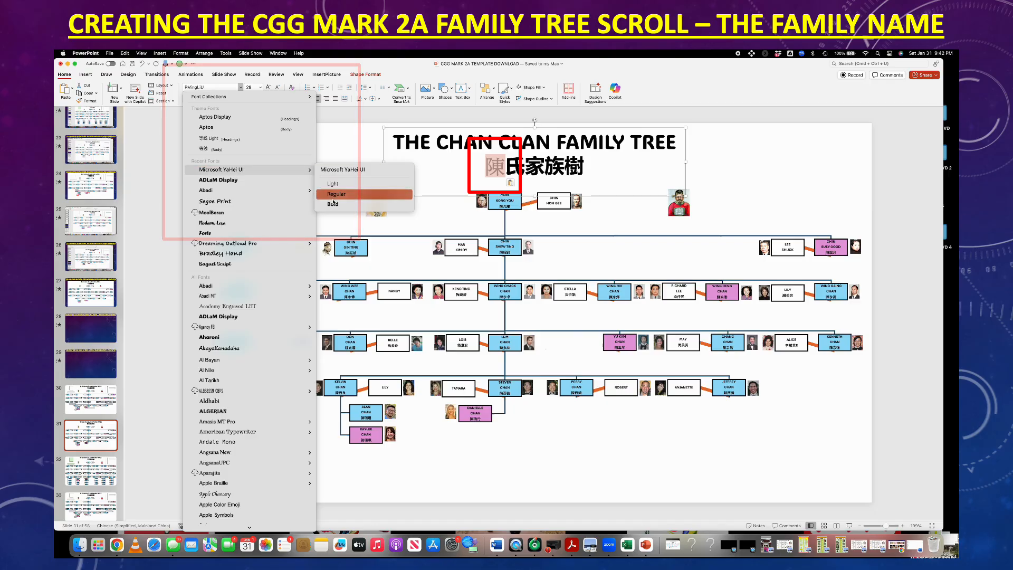
pyautogui.click(335, 205)
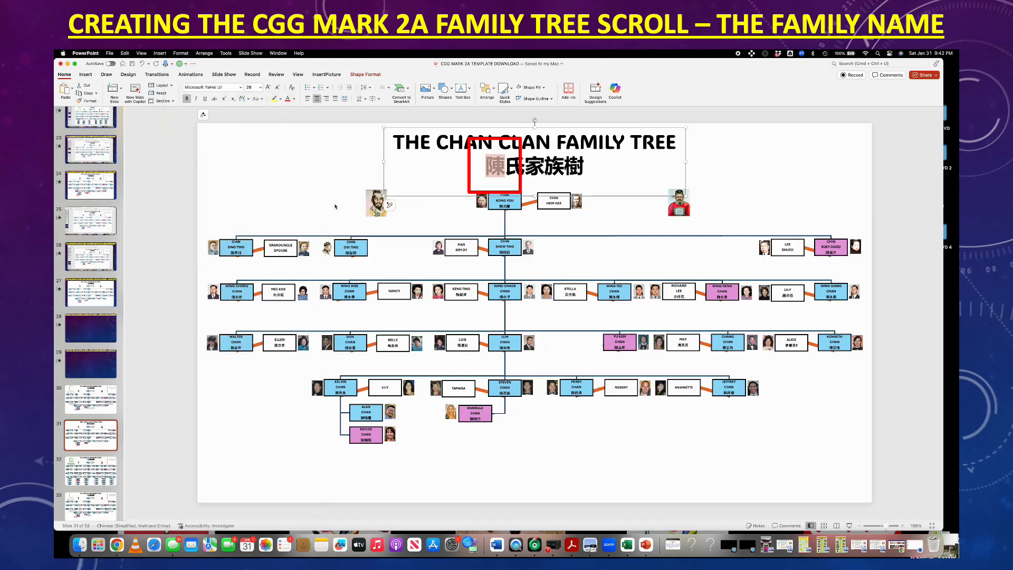
pyautogui.click(287, 185)
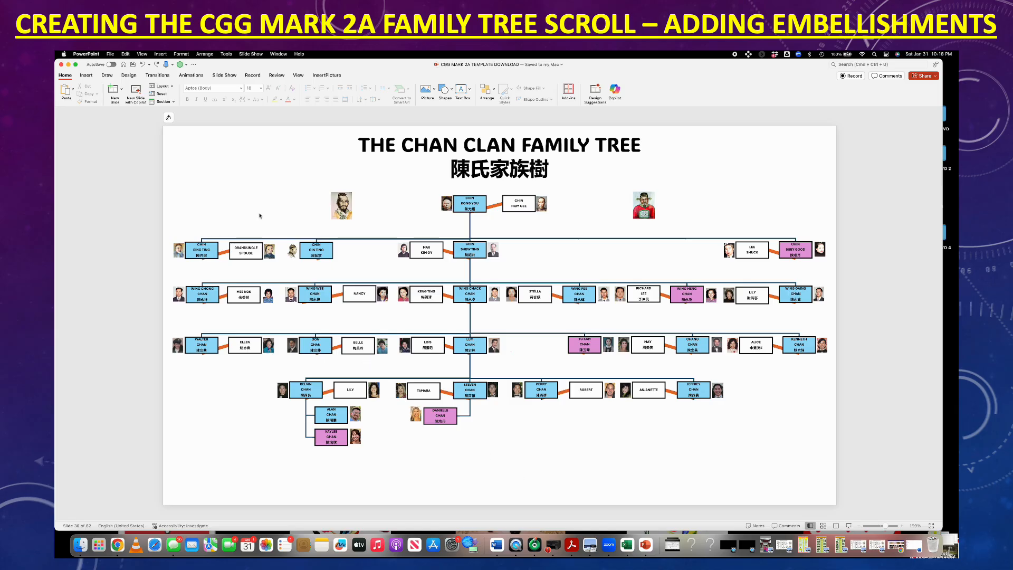
# Insert five pictures from the family tree icons folder: the dragon logo, triangular flag, framed surname character and both colorful character paintings
pyautogui.click(88, 77)
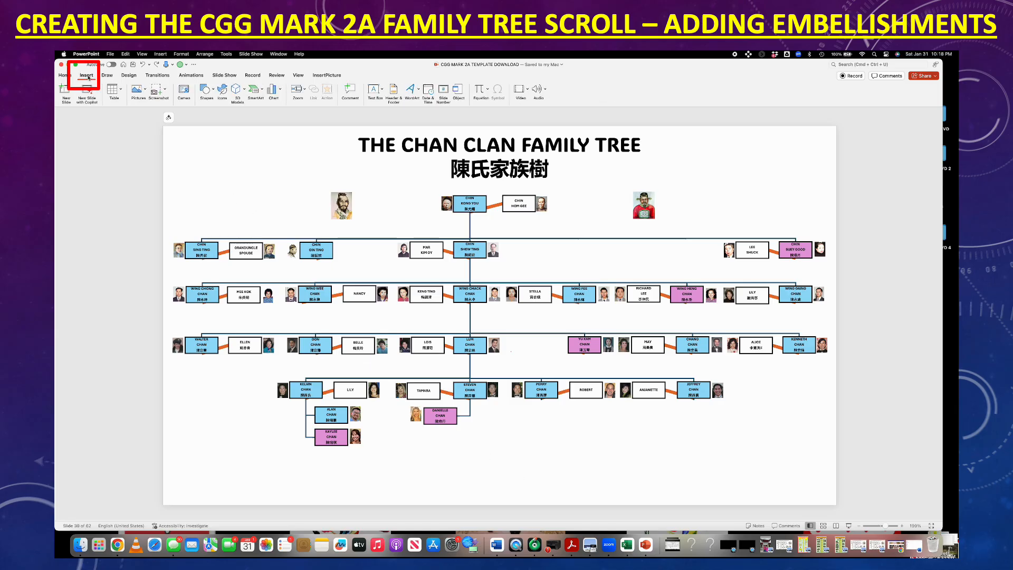
pyautogui.click(145, 89)
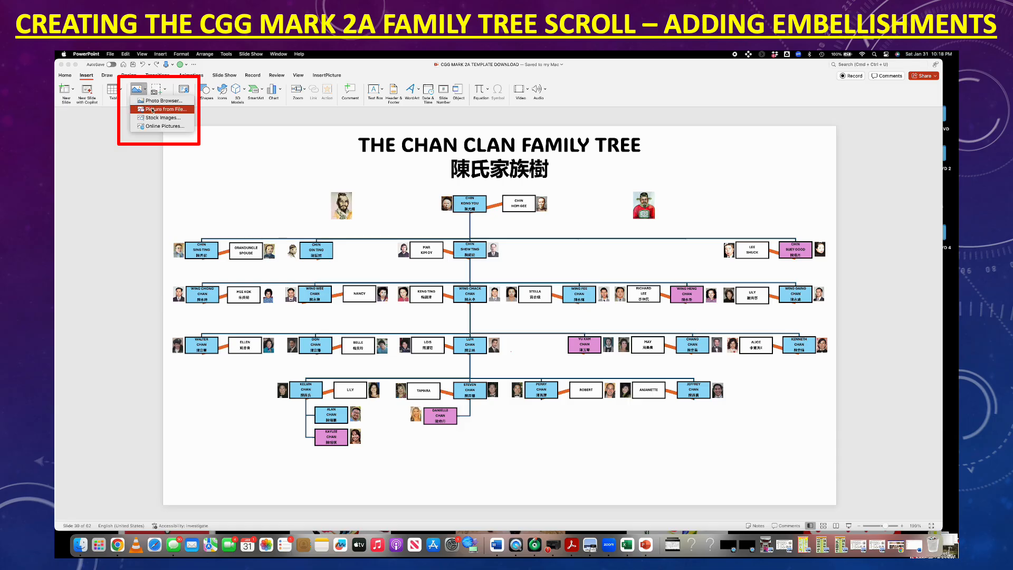
pyautogui.click(153, 109)
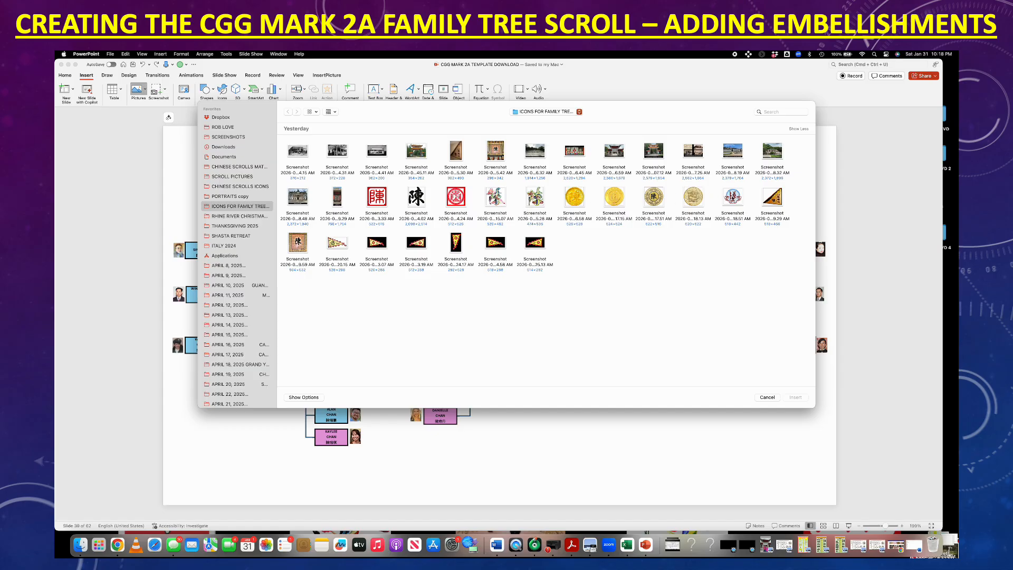
pyautogui.click(734, 199)
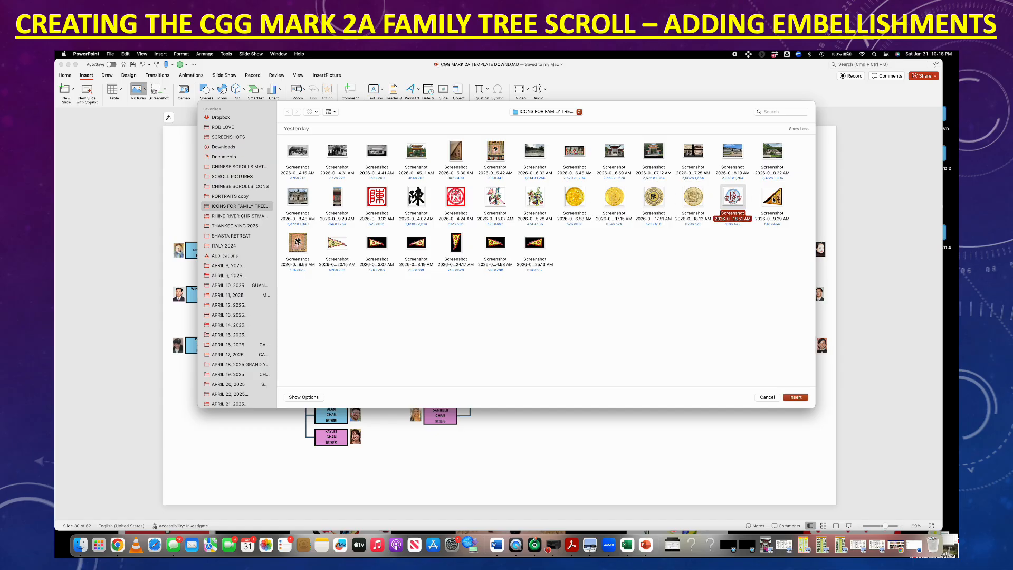
pyautogui.keyDown('super'); pyautogui.click(773, 199); pyautogui.keyUp('super')
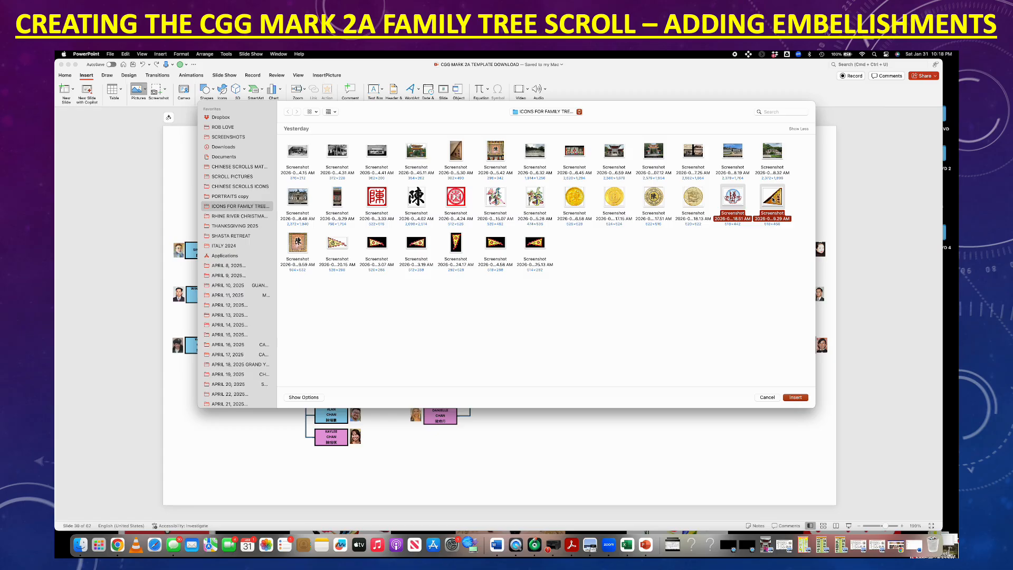
pyautogui.keyDown('super'); pyautogui.click(298, 245); pyautogui.keyUp('super')
pyautogui.keyDown('super'); pyautogui.click(486, 195); pyautogui.keyUp('super')
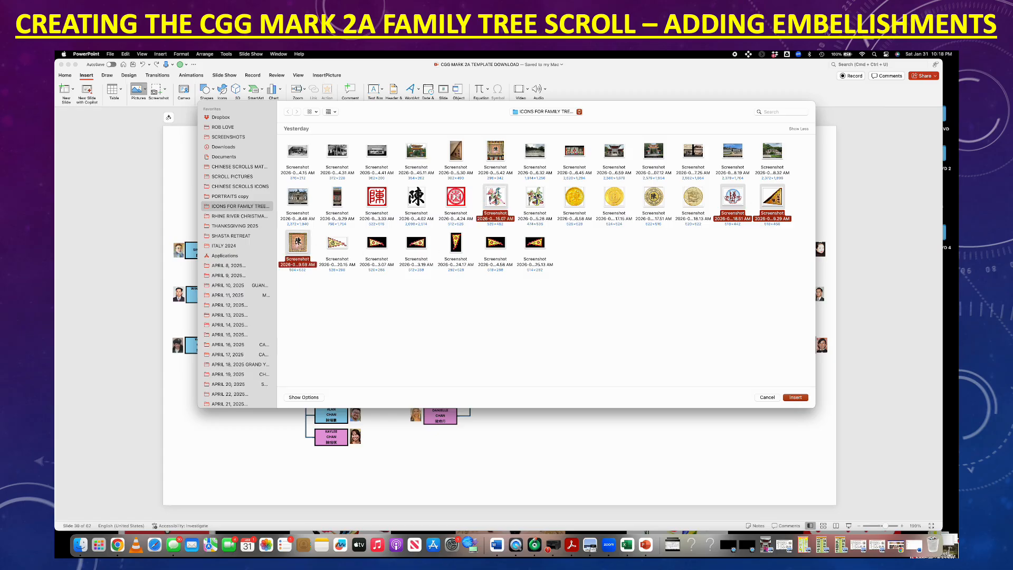
pyautogui.keyDown('super'); pyautogui.click(535, 195); pyautogui.keyUp('super')
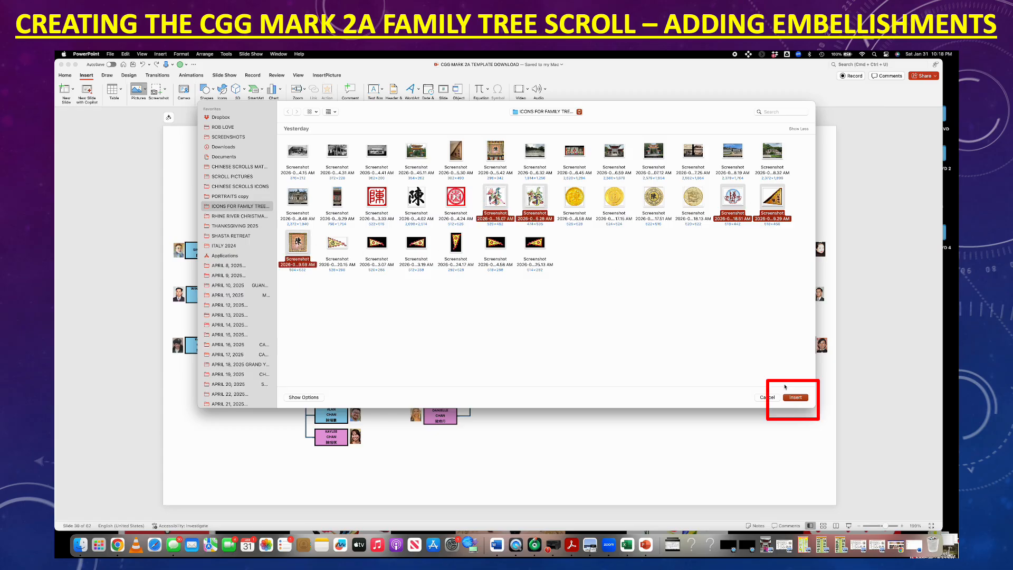
pyautogui.click(795, 397)
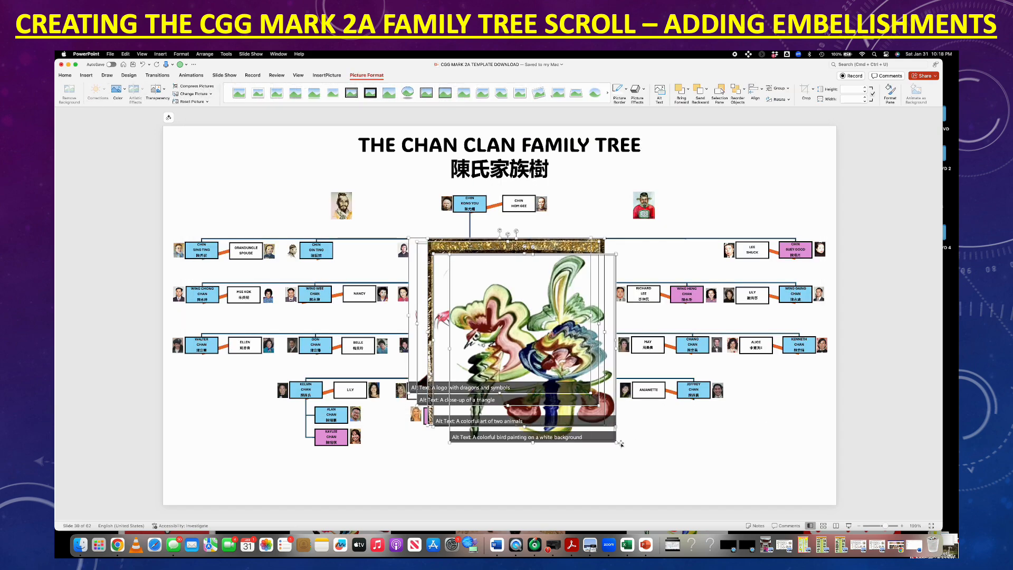
# Scale down the five inserted pictures together and place the two colorful character paintings on either side of the title
pyautogui.moveTo(615, 442); pyautogui.dragTo(750, 190)
pyautogui.click(542, 437)
pyautogui.moveTo(477, 288); pyautogui.dragTo(254, 184)
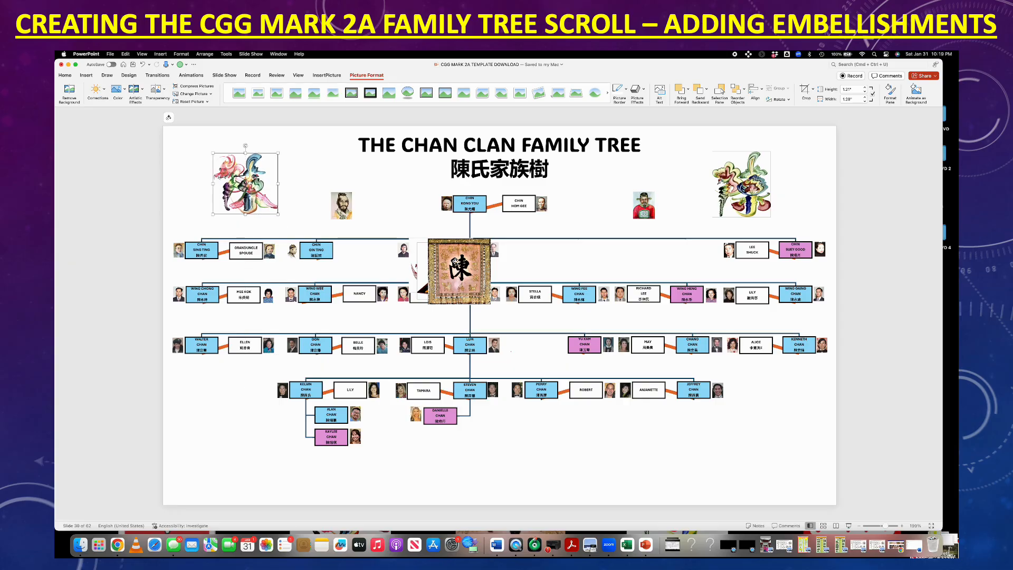
# Place the framed character and triangular flag at the right and left ends of the fifth-generation row, and the dragon logo in the fourth-generation gap
pyautogui.click(455, 262)
pyautogui.moveTo(455, 263); pyautogui.dragTo(762, 382)
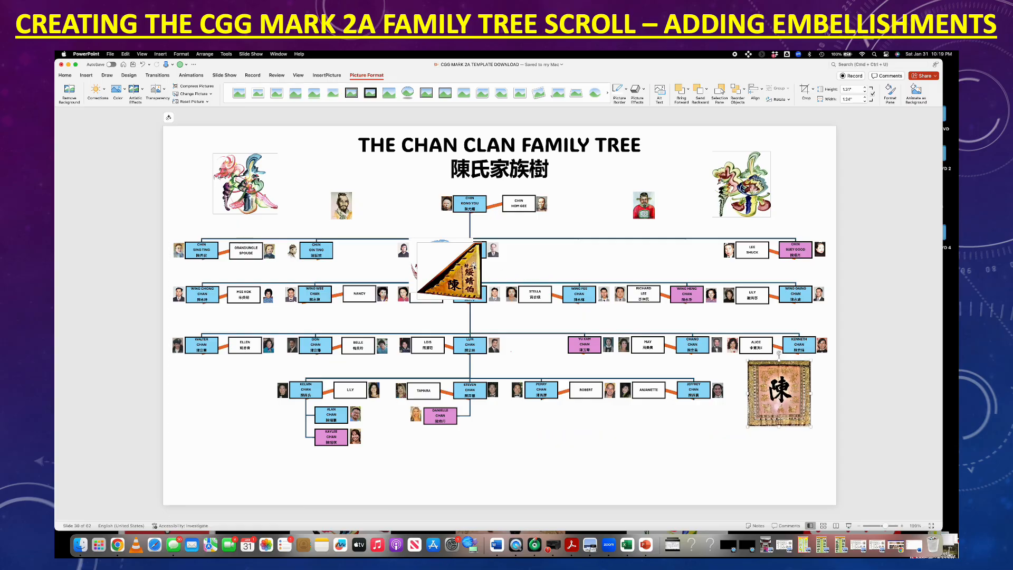
pyautogui.moveTo(473, 267); pyautogui.dragTo(242, 397)
pyautogui.moveTo(440, 261); pyautogui.dragTo(535, 354)
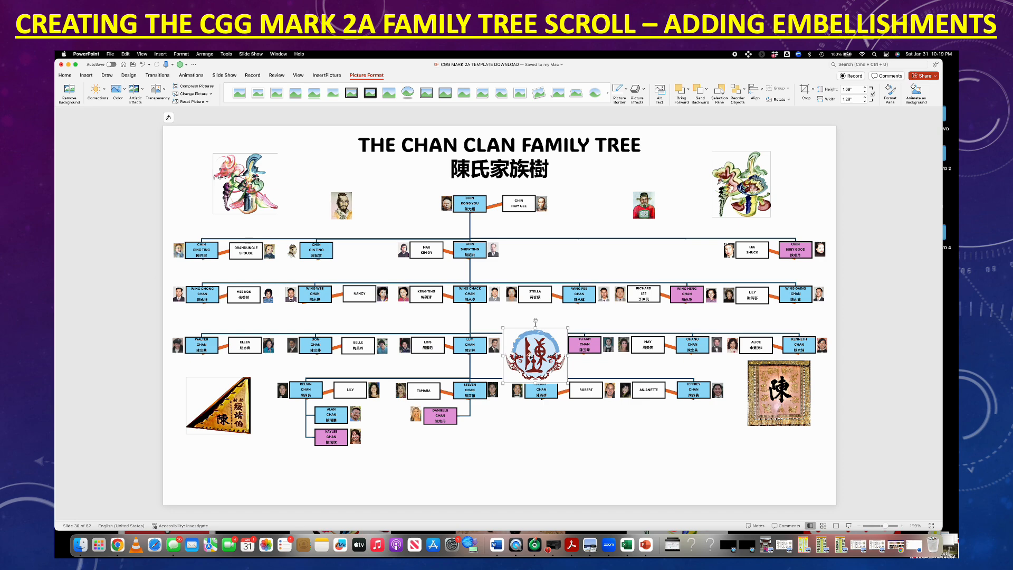
pyautogui.click(468, 446)
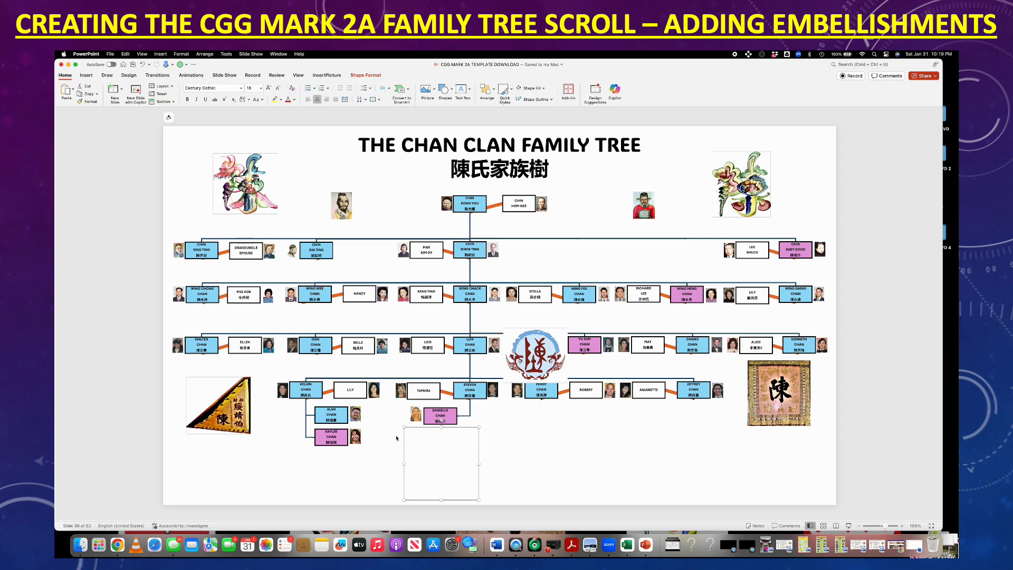
# Insert six surname pictures from the icons folder: the two red seals, the black calligraphy character and three gold coins
pyautogui.click(87, 76)
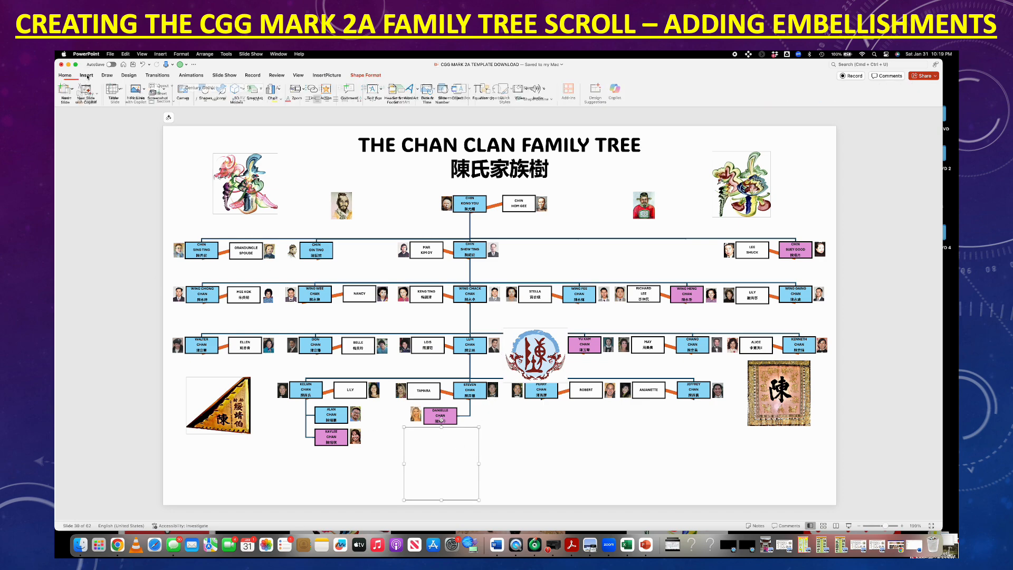
pyautogui.click(143, 89)
pyautogui.click(158, 109)
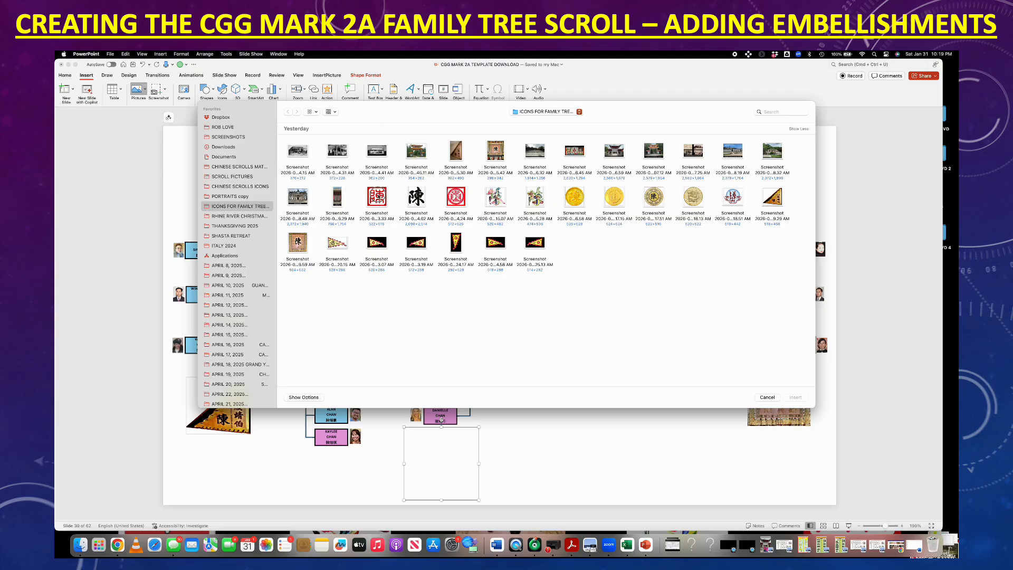
pyautogui.click(378, 197)
pyautogui.keyDown('super'); pyautogui.click(416, 197); pyautogui.keyUp('super')
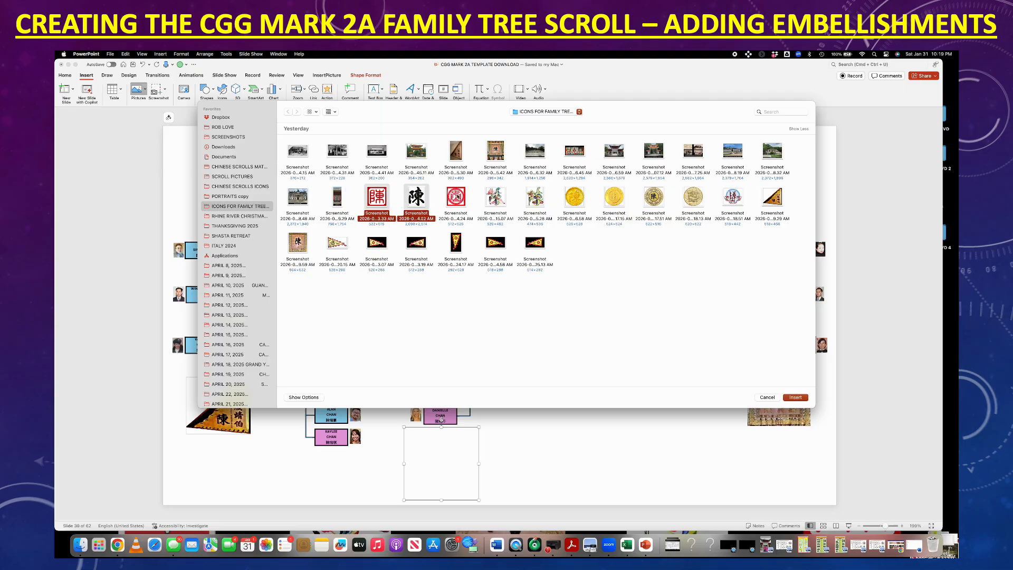
pyautogui.keyDown('super'); pyautogui.click(456, 196); pyautogui.keyUp('super')
pyautogui.keyDown('super'); pyautogui.click(574, 197); pyautogui.keyUp('super')
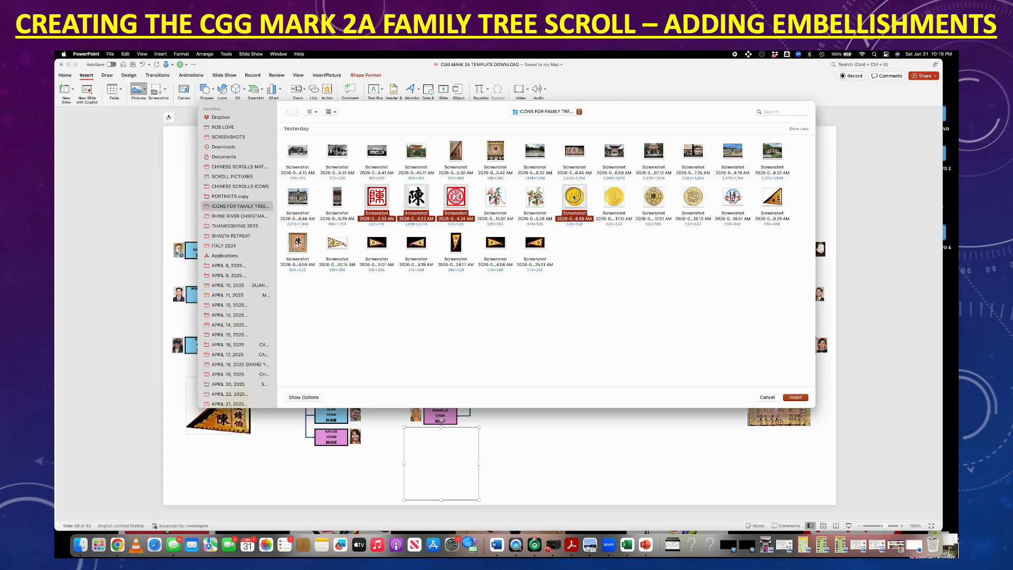
pyautogui.keyDown('super'); pyautogui.click(611, 197); pyautogui.keyUp('super')
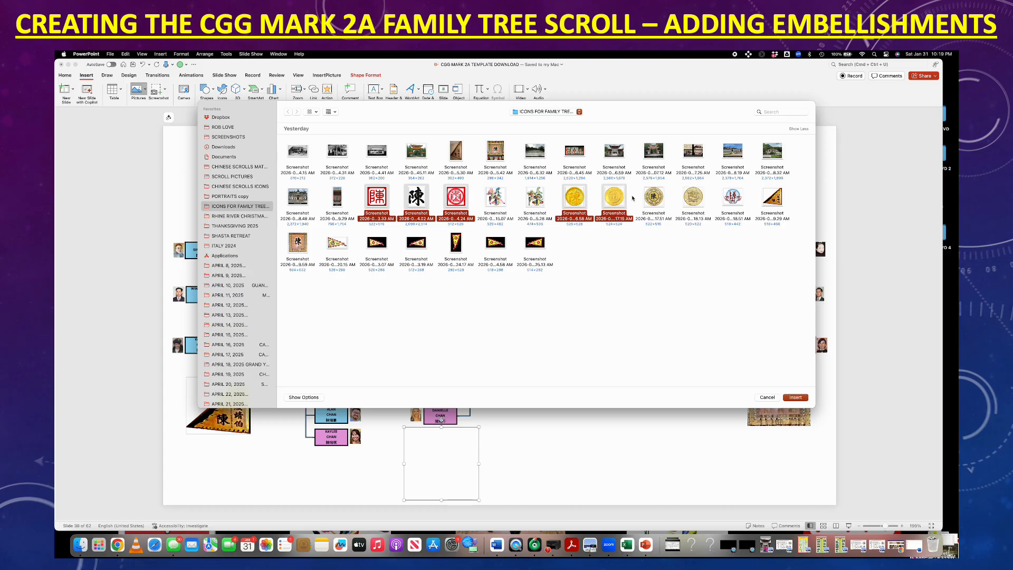
pyautogui.keyDown('super'); pyautogui.click(657, 198); pyautogui.keyUp('super')
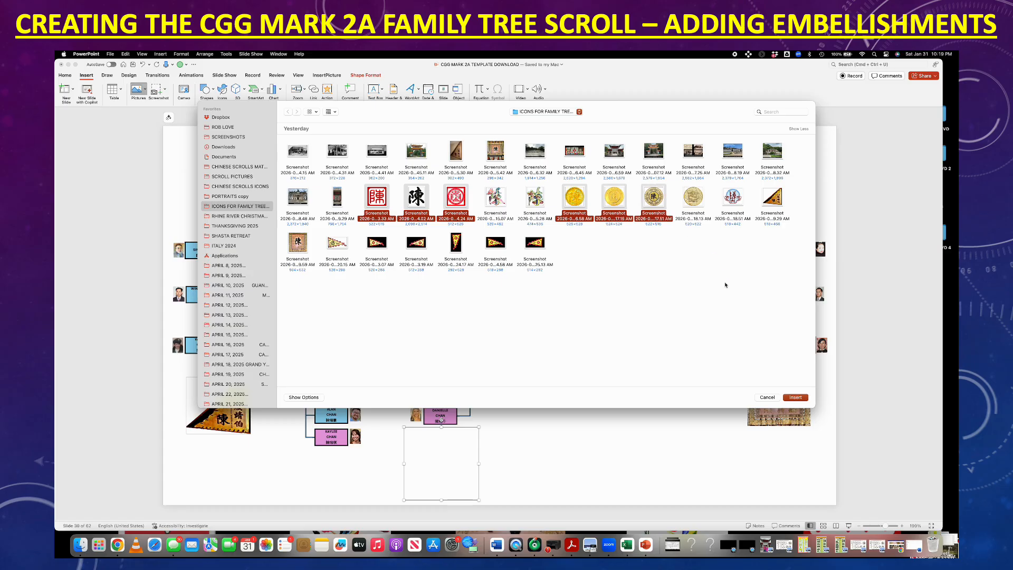
pyautogui.click(795, 397)
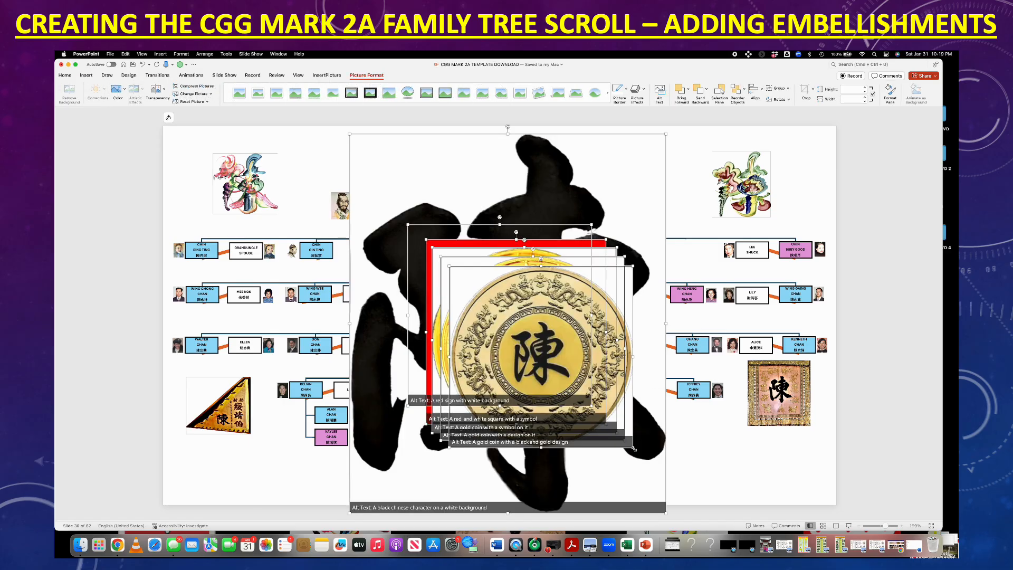
# Scale down the six inserted pictures together, then center the black calligraphy character below the tree and reduce it slightly more
pyautogui.moveTo(633, 447); pyautogui.dragTo(490, 285)
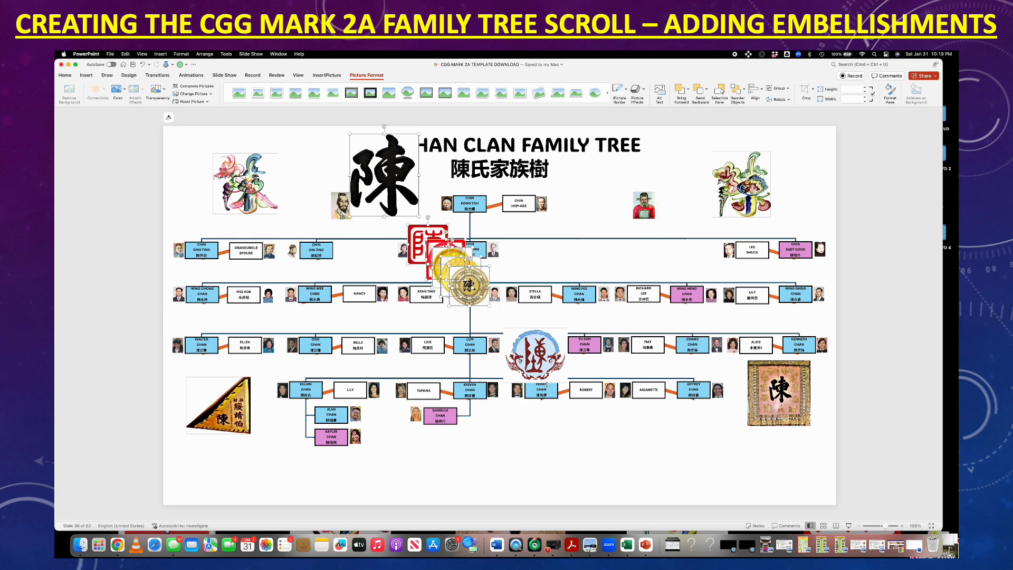
pyautogui.click(533, 429)
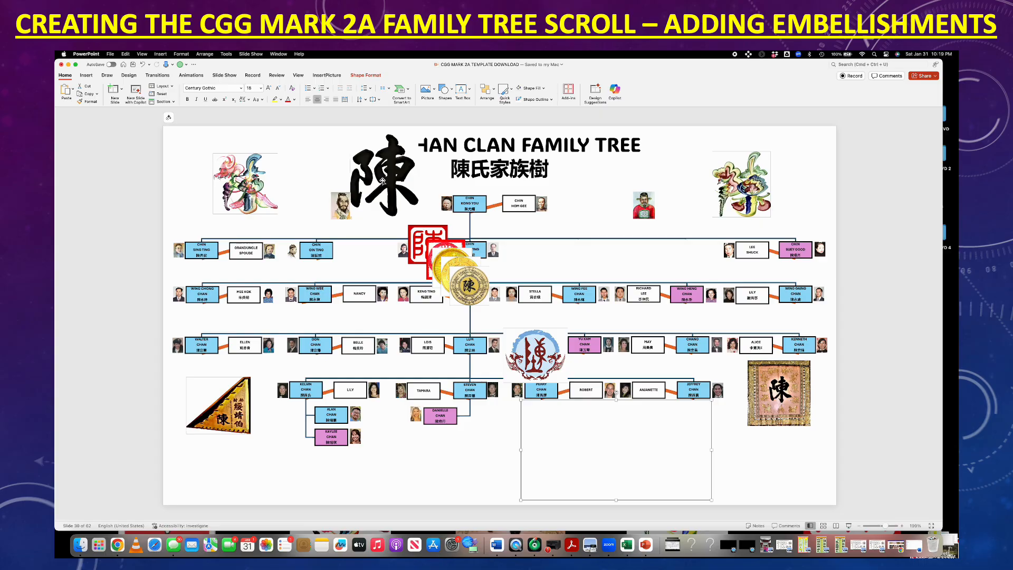
pyautogui.moveTo(381, 182); pyautogui.dragTo(510, 464)
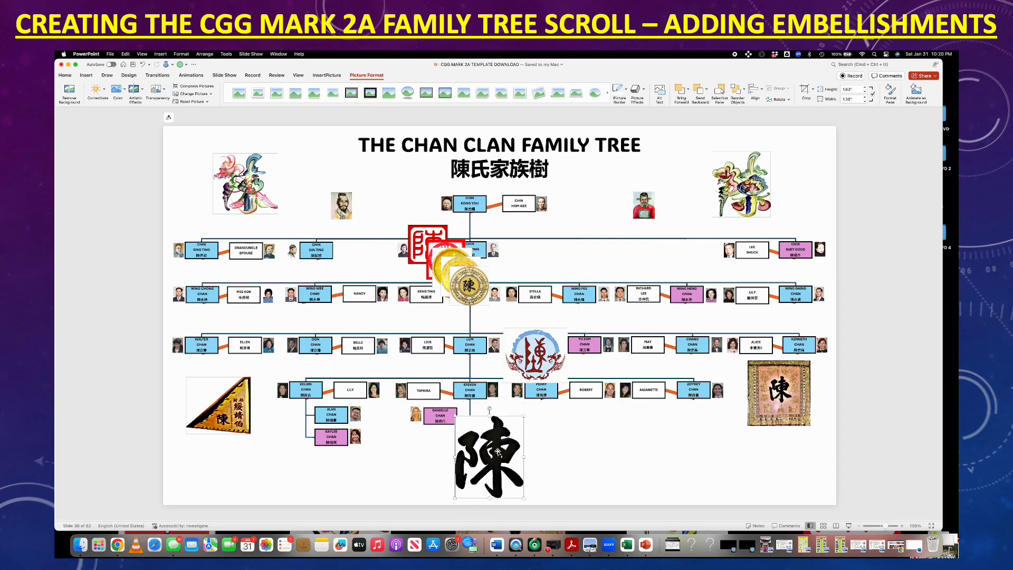
pyautogui.moveTo(525, 415); pyautogui.dragTo(508, 437)
# Spread the three gold coins along the gaps of the second-generation row and place the red seals on either side of the top couple
pyautogui.moveTo(469, 286); pyautogui.dragTo(370, 261)
pyautogui.moveTo(462, 276); pyautogui.dragTo(581, 255)
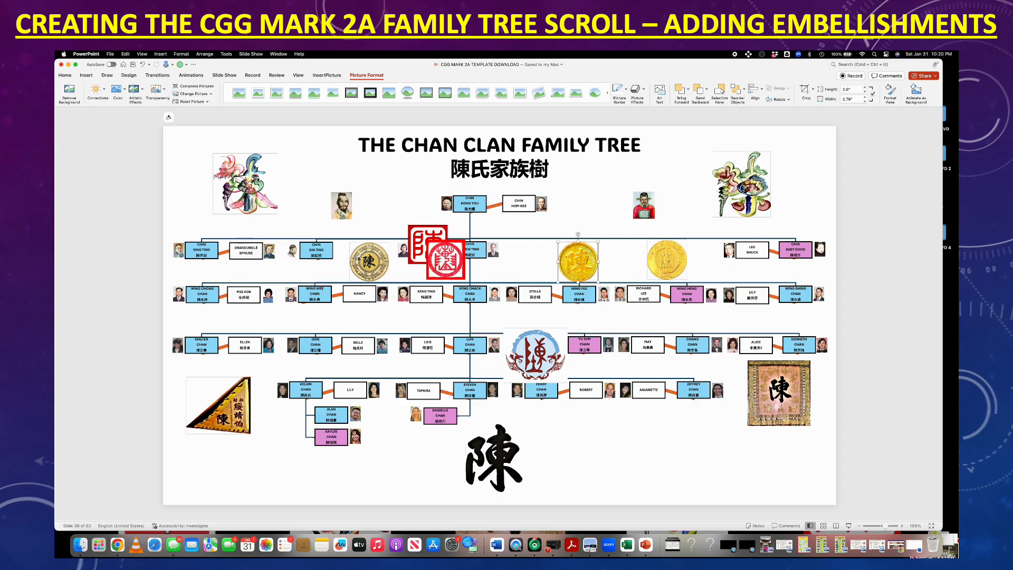
pyautogui.moveTo(445, 261); pyautogui.dragTo(485, 251)
pyautogui.moveTo(574, 221); pyautogui.dragTo(586, 210)
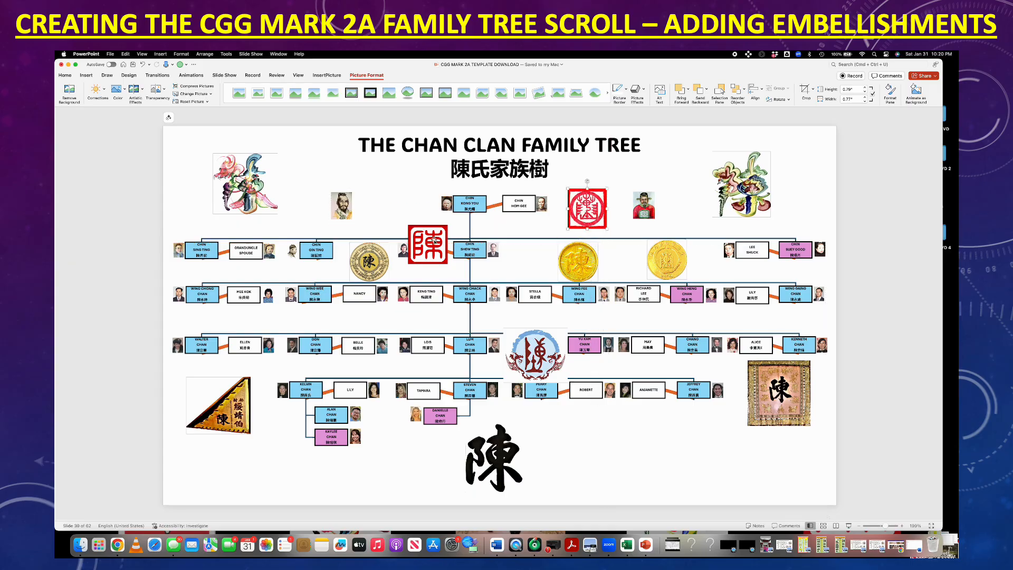
pyautogui.moveTo(433, 240); pyautogui.dragTo(406, 202)
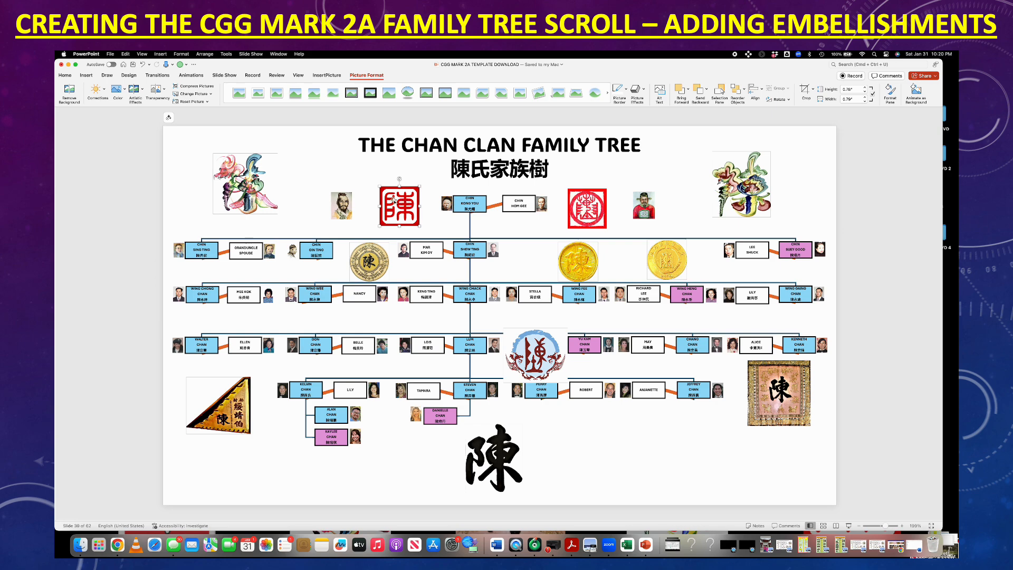
# Insert the three black-and-white building photos from the family tree icons folder
pyautogui.click(86, 76)
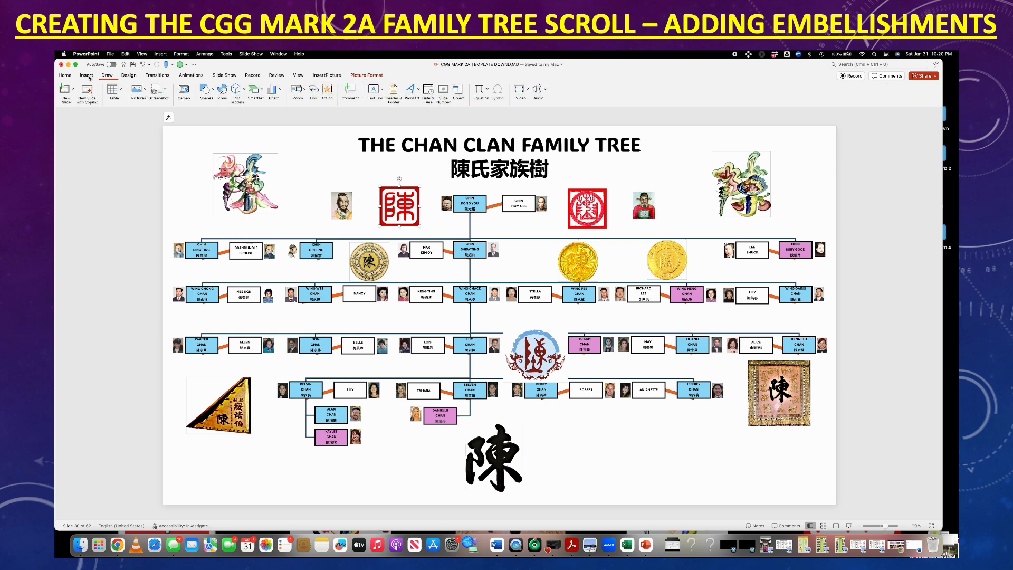
pyautogui.click(146, 90)
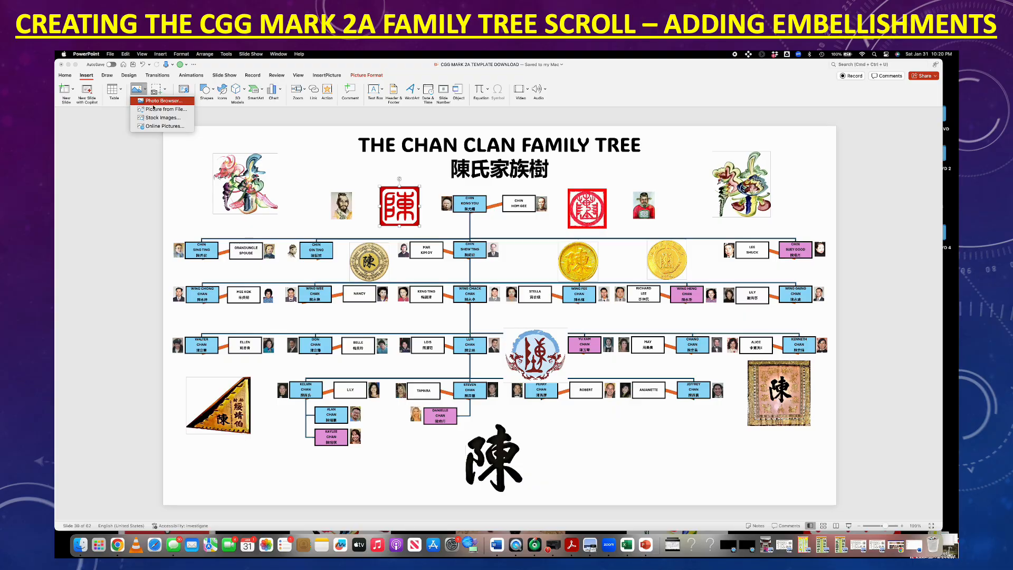
pyautogui.click(154, 109)
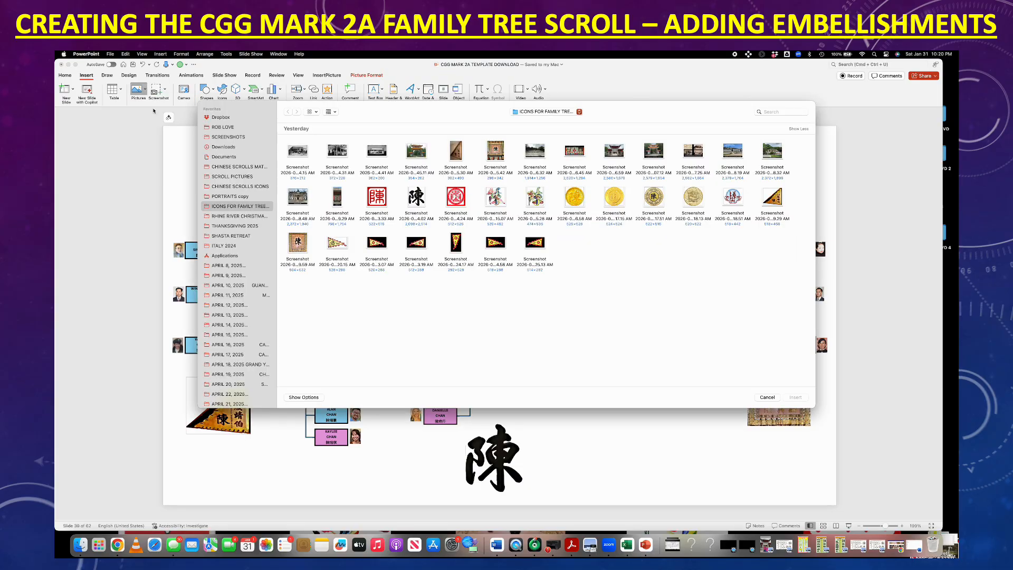
pyautogui.click(299, 153)
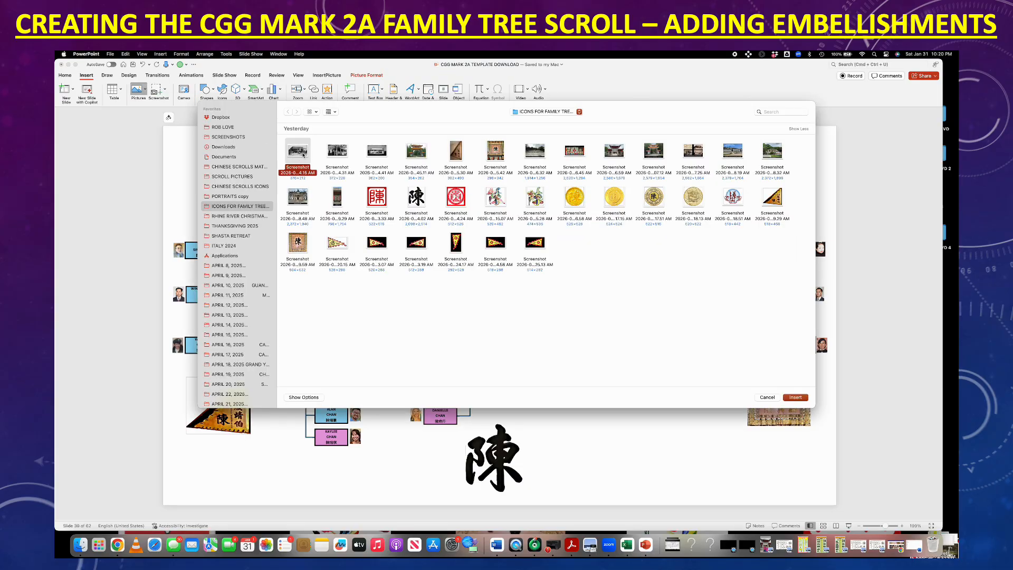
pyautogui.keyDown('shift'); pyautogui.click(332, 152); pyautogui.keyUp('shift')
pyautogui.keyDown('shift'); pyautogui.click(382, 152); pyautogui.keyUp('shift')
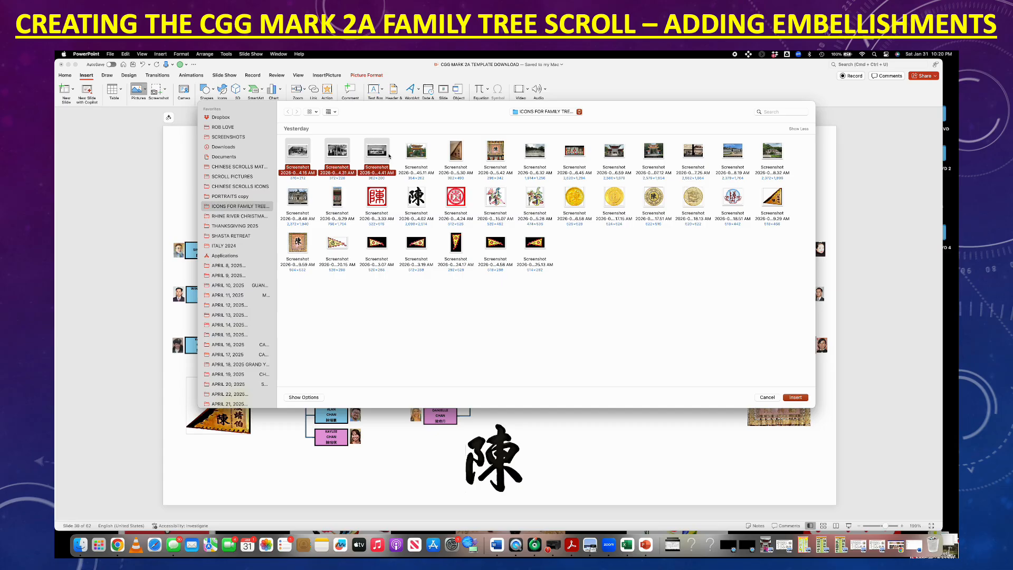
pyautogui.click(795, 398)
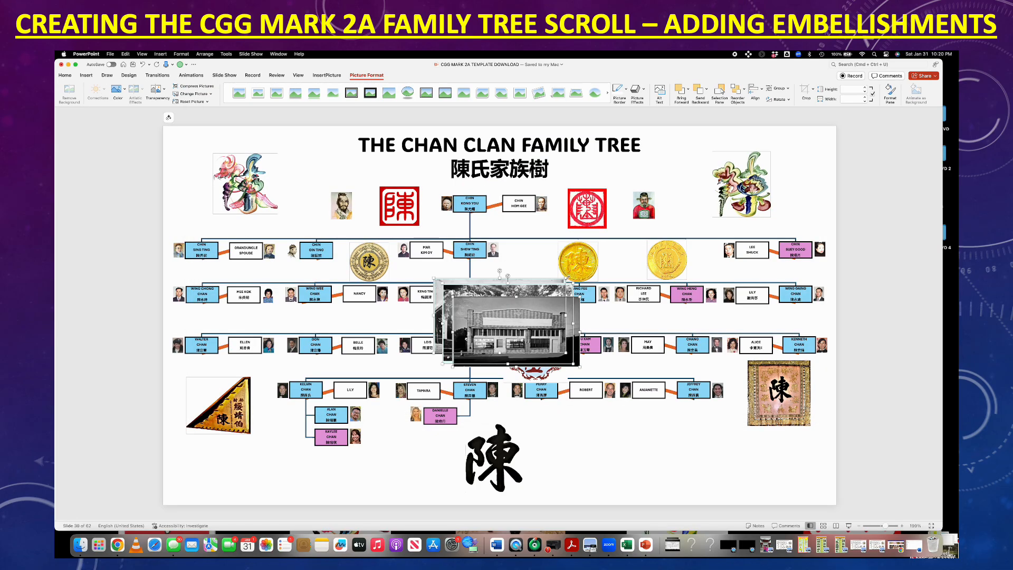
# Scale down the three black-and-white building photos and line them up in a row along the slide's lower edge, left of the calligraphy character
pyautogui.moveTo(566, 279); pyautogui.dragTo(413, 463)
pyautogui.click(549, 403)
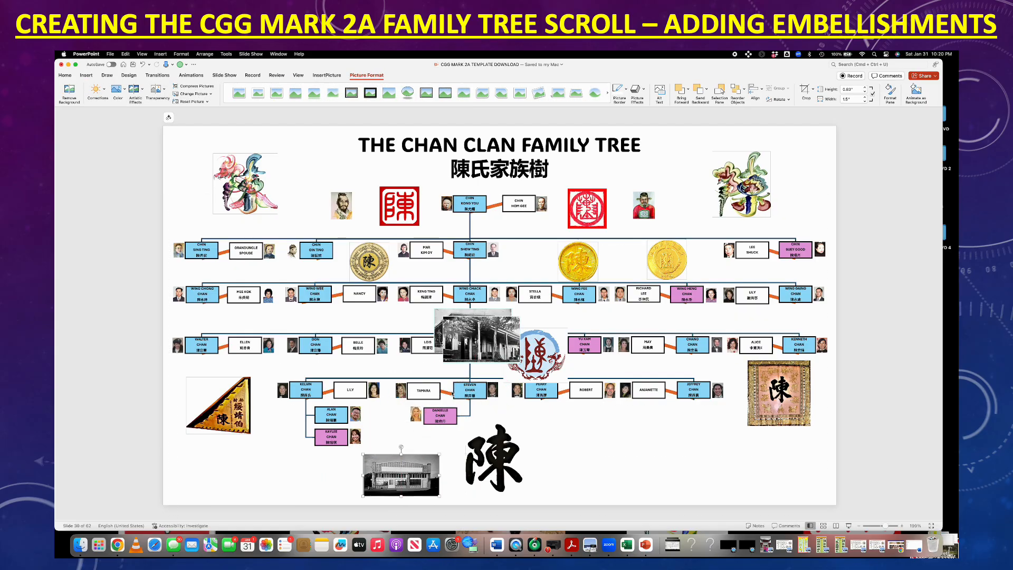
pyautogui.moveTo(472, 343); pyautogui.dragTo(291, 481)
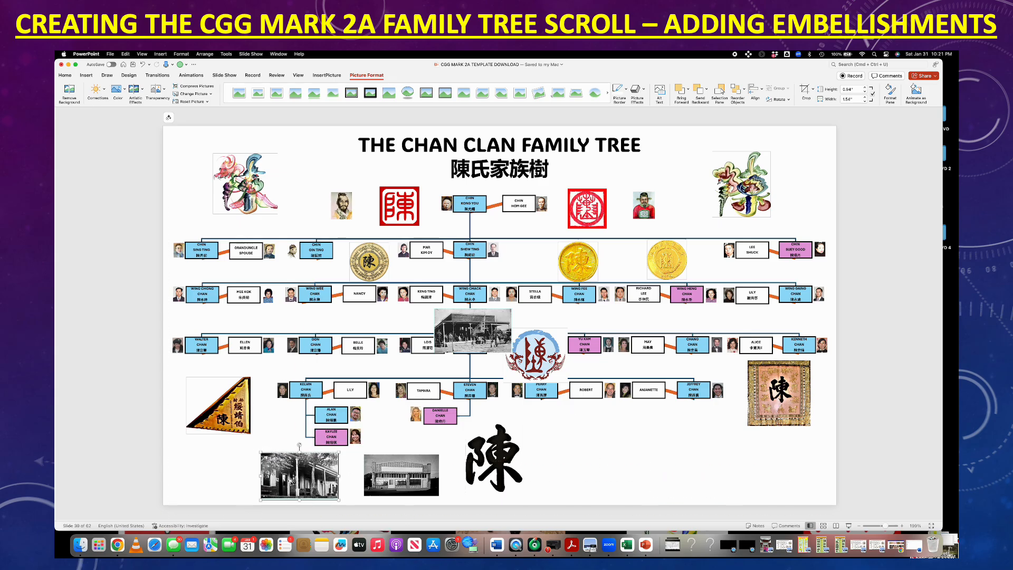
pyautogui.moveTo(480, 337); pyautogui.dragTo(222, 478)
pyautogui.moveTo(297, 477); pyautogui.dragTo(302, 478)
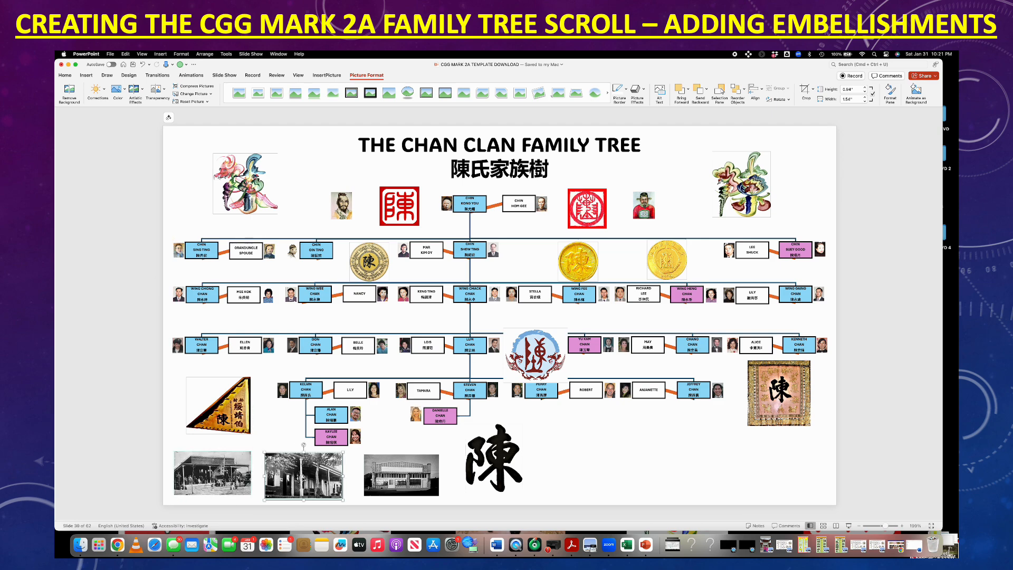
# Insert the village gateway arch photo and two other color building photos from the icons folder, and scale the three down together
pyautogui.click(87, 76)
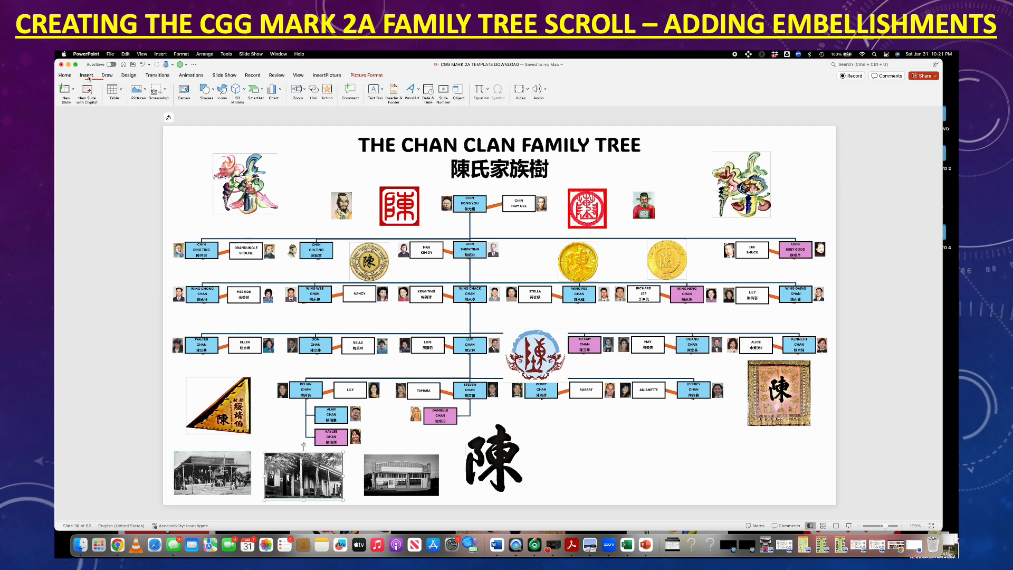
pyautogui.click(143, 89)
pyautogui.click(155, 110)
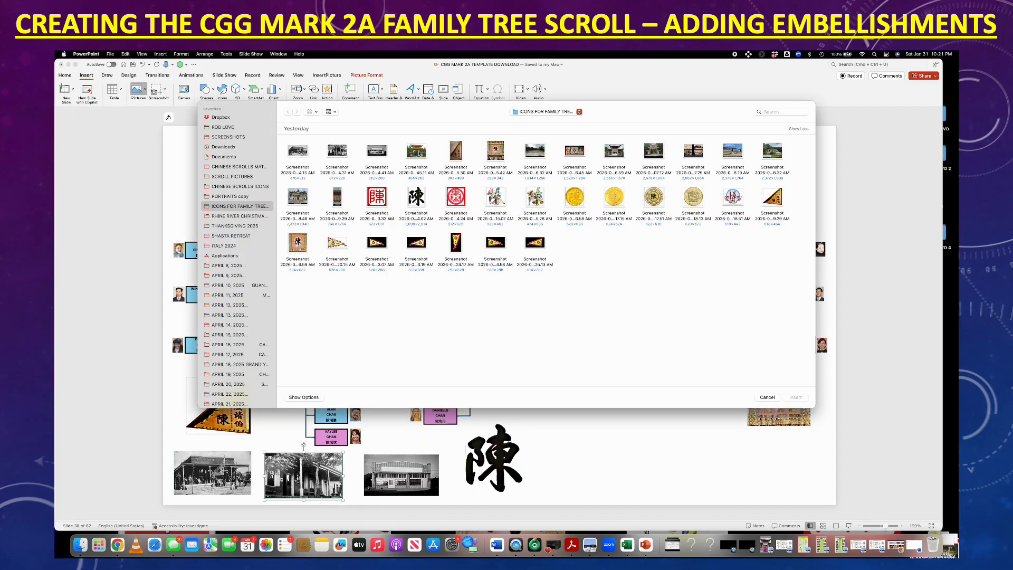
pyautogui.click(420, 153)
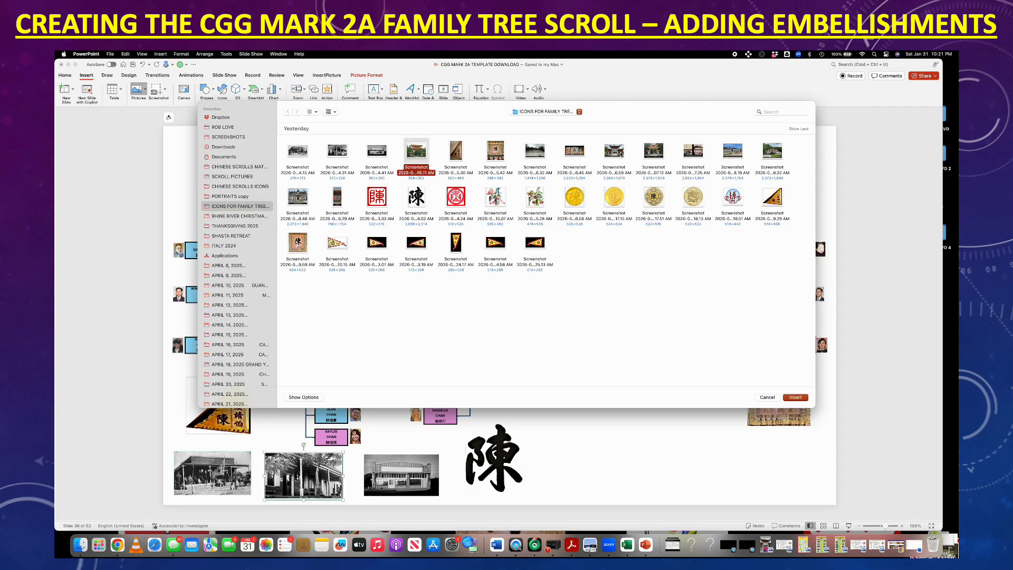
pyautogui.keyDown('super'); pyautogui.click(615, 151); pyautogui.keyUp('super')
pyautogui.keyDown('super'); pyautogui.click(654, 154); pyautogui.keyUp('super')
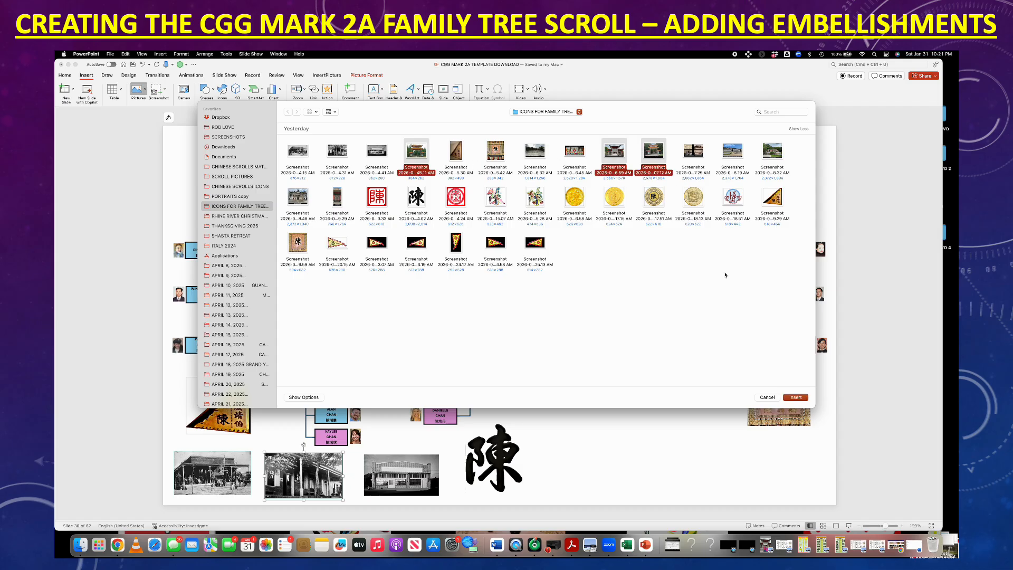
pyautogui.click(795, 397)
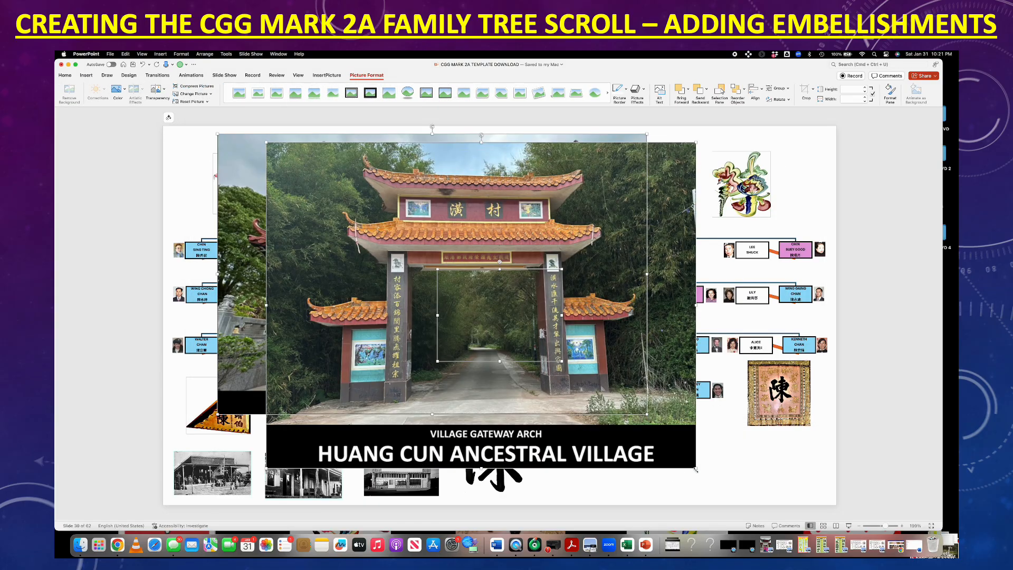
pyautogui.moveTo(695, 468); pyautogui.dragTo(542, 348)
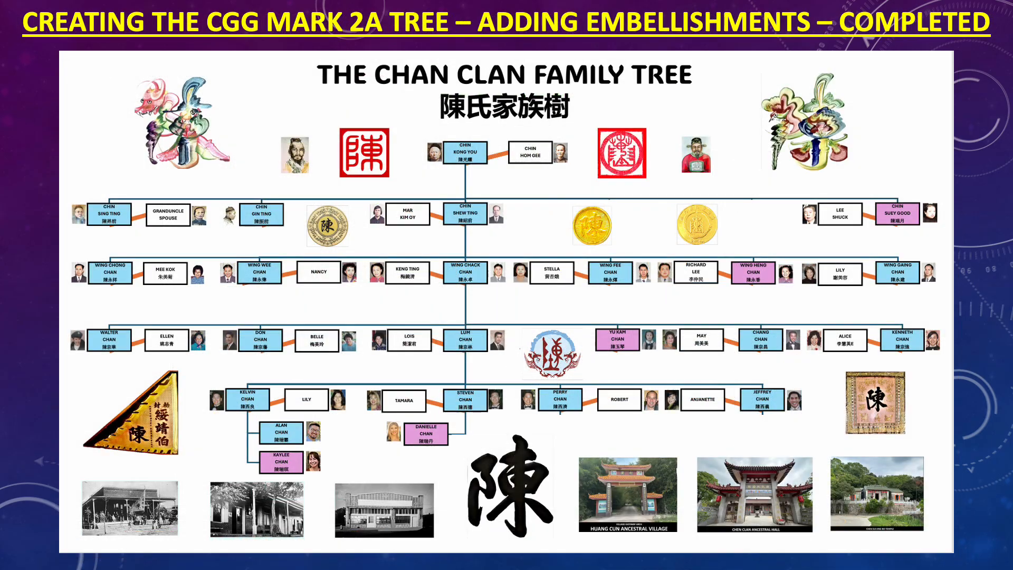